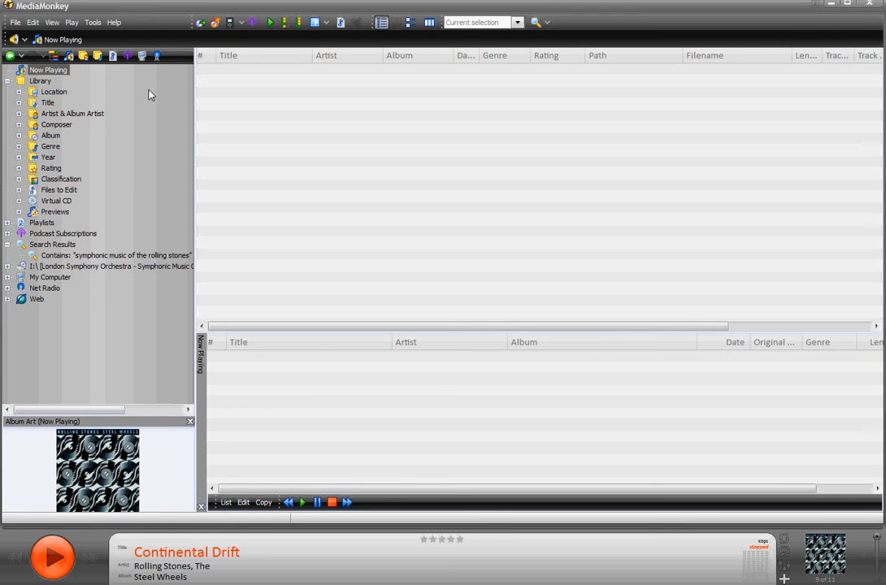
Start Rip Audio CD from the Tools menu and widen the Destination column.
{"action": "left_click", "coordinate": [91, 22]}
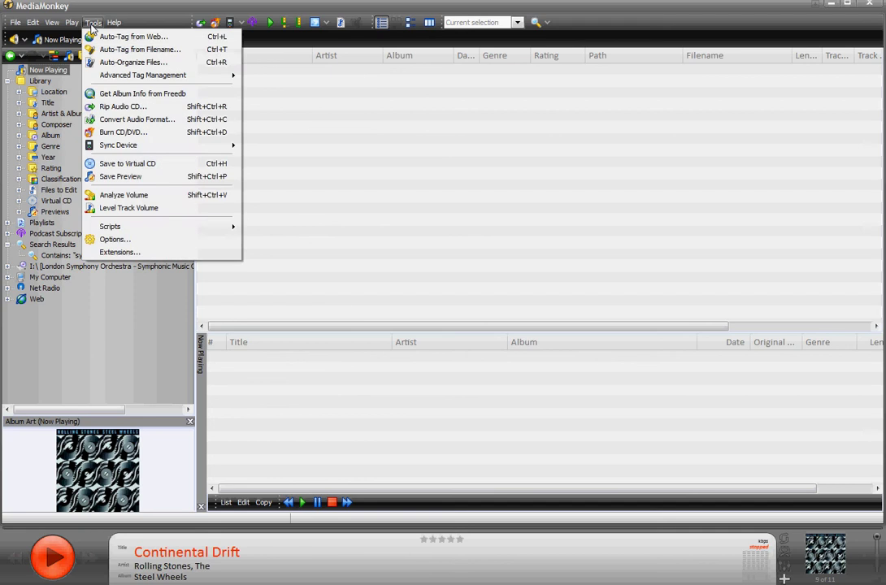
{"action": "left_click", "coordinate": [121, 111]}
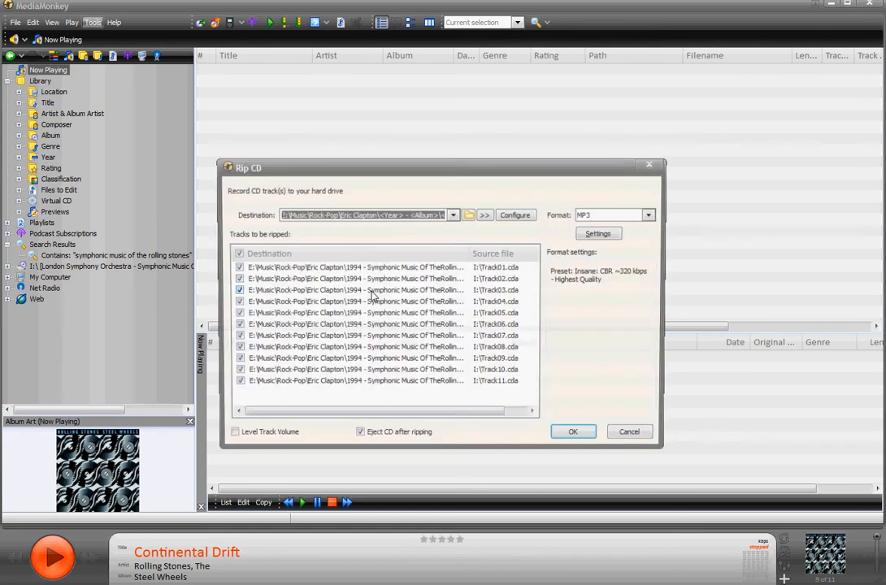
{"action": "left_click_drag", "start_coordinate": [362, 169], "coordinate": [321, 166]}
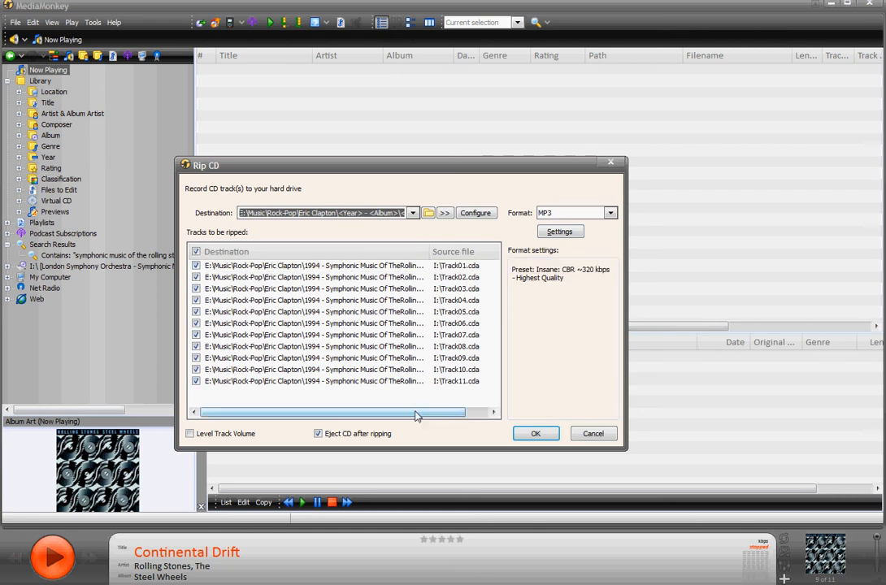
{"action": "left_click_drag", "start_coordinate": [422, 413], "coordinate": [438, 417]}
{"action": "left_click_drag", "start_coordinate": [416, 251], "coordinate": [494, 249]}
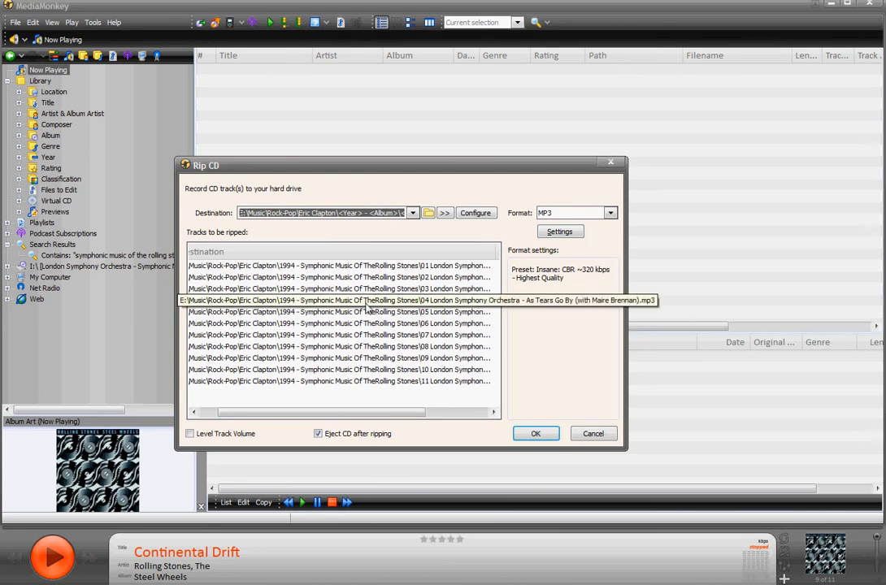
{"action": "left_click_drag", "start_coordinate": [336, 412], "coordinate": [320, 412]}
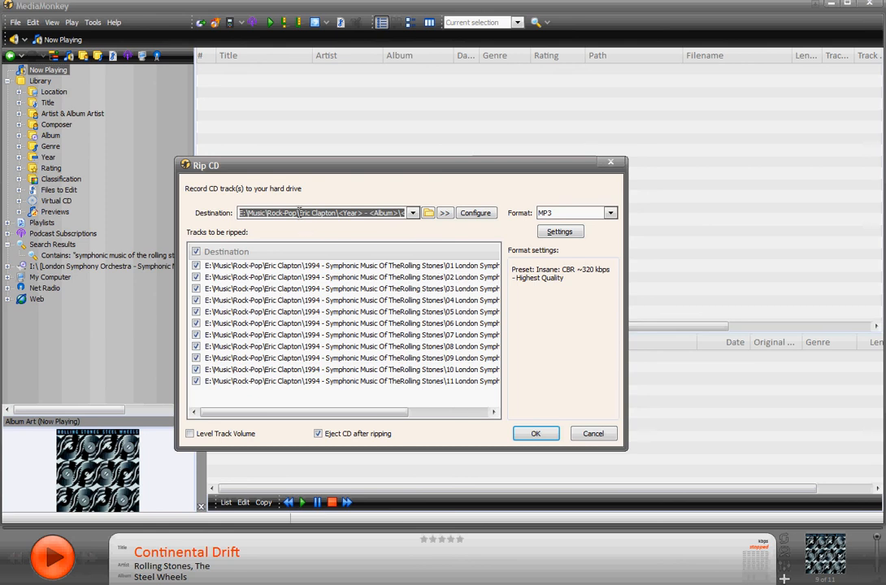
Select the Rock-Pop\Eric Clapton genre/artist part of the destination path.
{"action": "left_click_drag", "start_coordinate": [268, 213], "coordinate": [335, 213]}
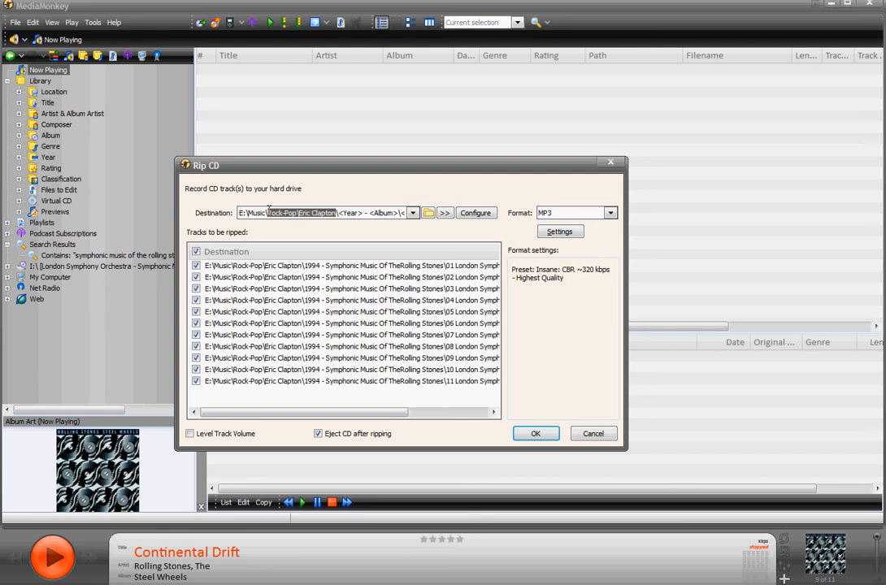
{"action": "left_click_drag", "start_coordinate": [267, 210], "coordinate": [335, 213]}
Browse the folder tree and choose Classical as the rip destination folder.
{"action": "left_click", "coordinate": [428, 214]}
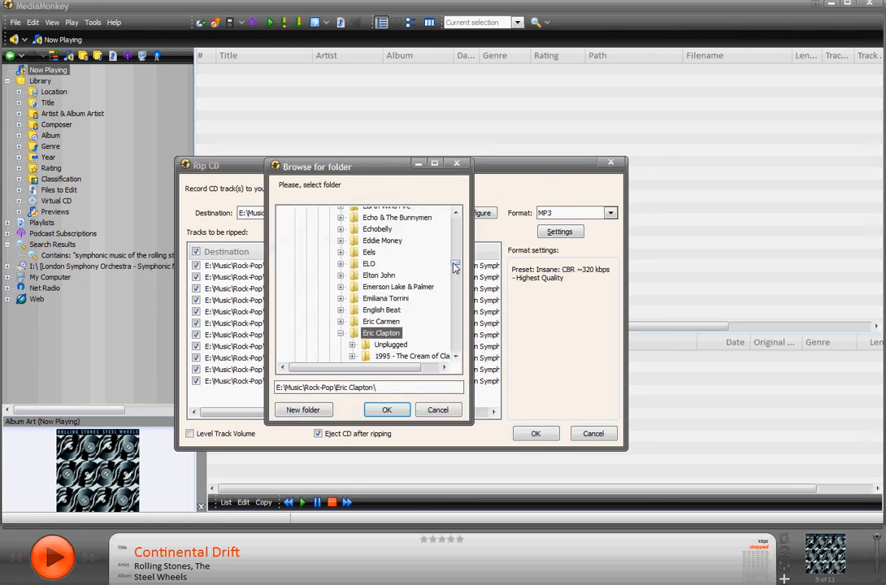
{"action": "left_click_drag", "start_coordinate": [455, 265], "coordinate": [457, 233]}
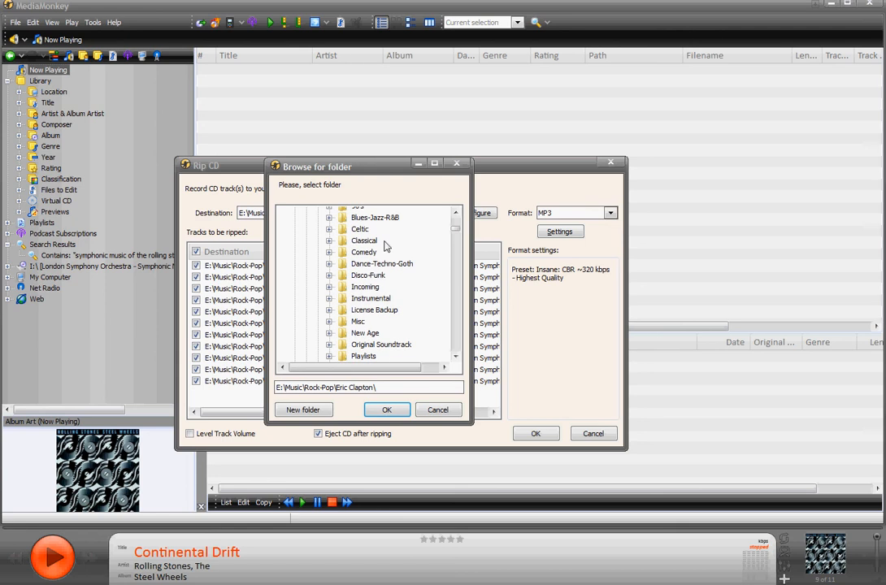
{"action": "left_click", "coordinate": [329, 244]}
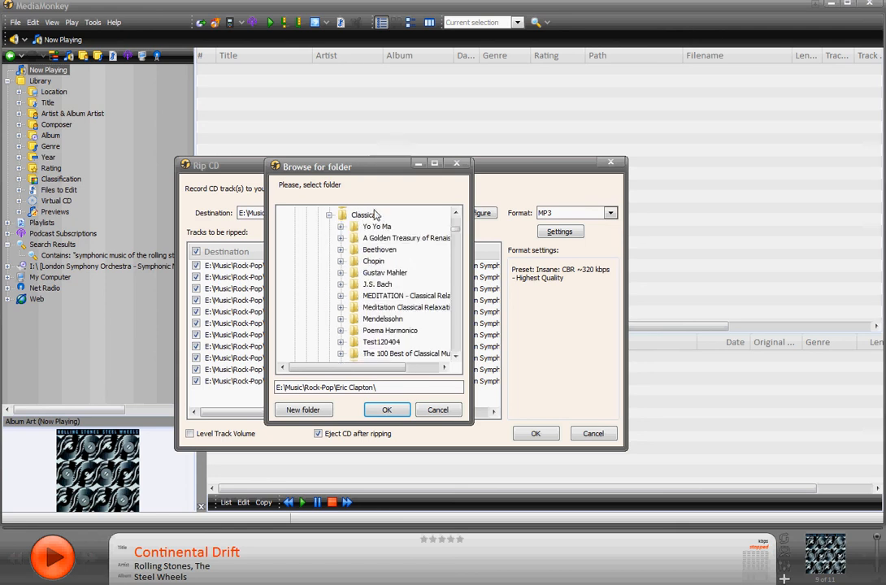
{"action": "left_click", "coordinate": [365, 215]}
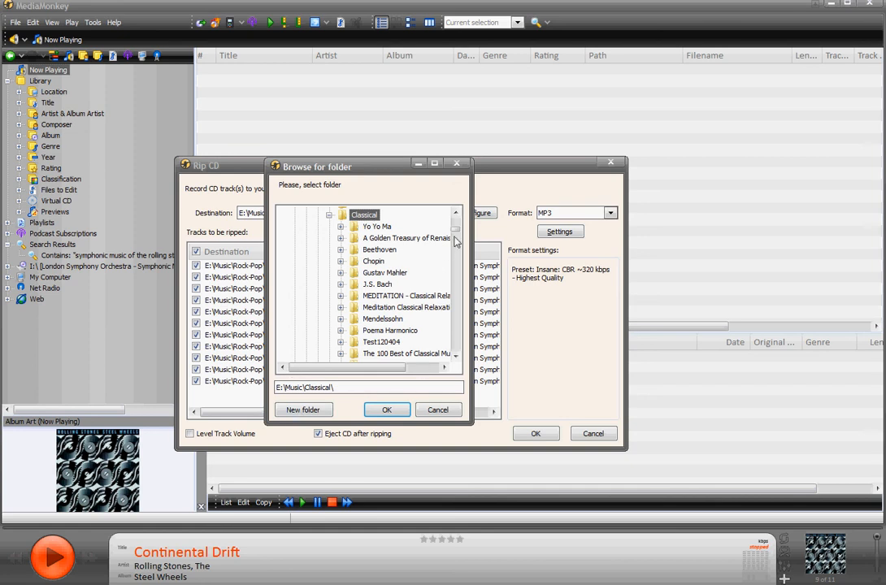
{"action": "left_click", "coordinate": [456, 357]}
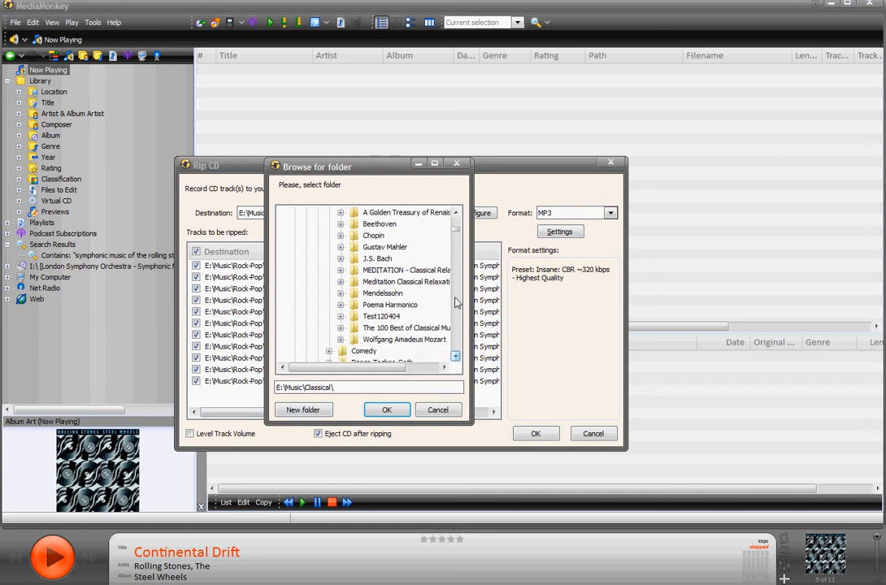
{"action": "left_click", "coordinate": [456, 213]}
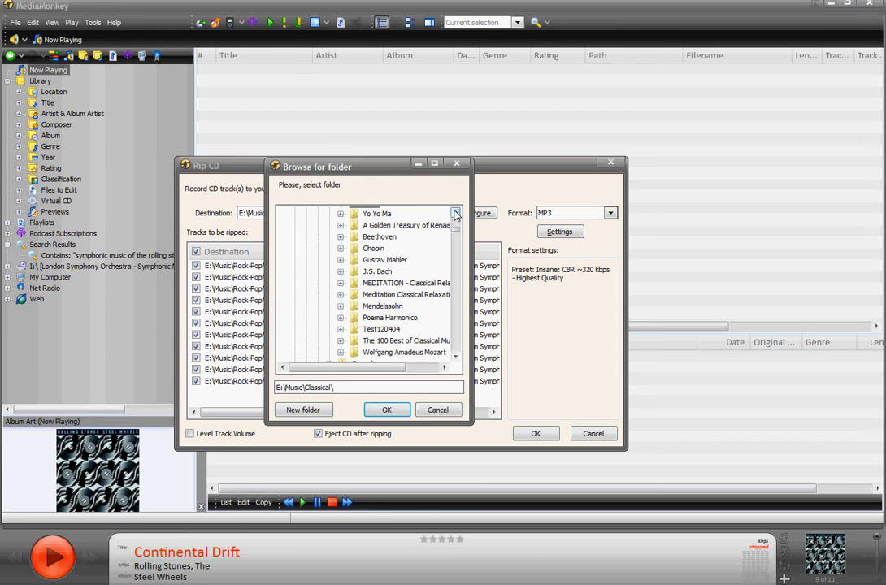
Create a London Symphony folder under Classical and accept it as the rip destination.
{"action": "left_click", "coordinate": [302, 410]}
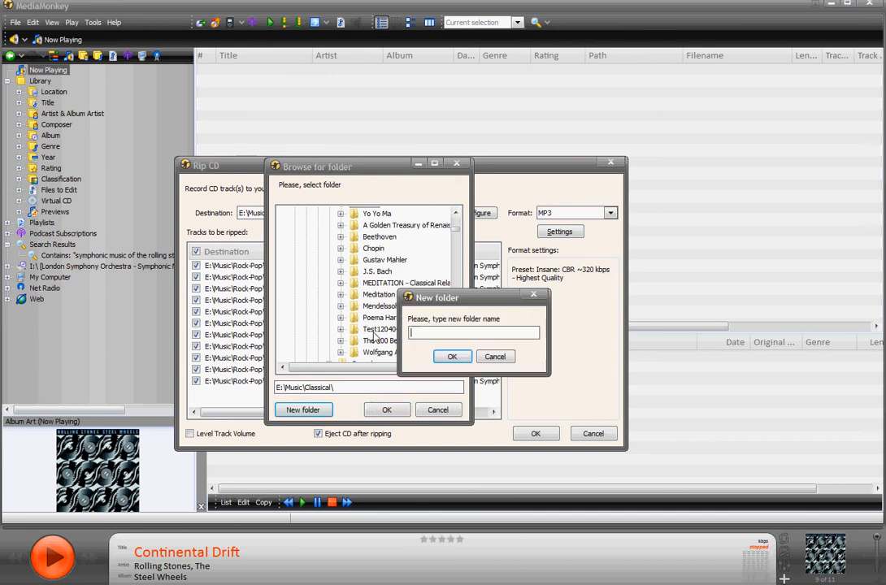
{"action": "type", "text": "London Symphony"}
{"action": "left_click", "coordinate": [452, 357]}
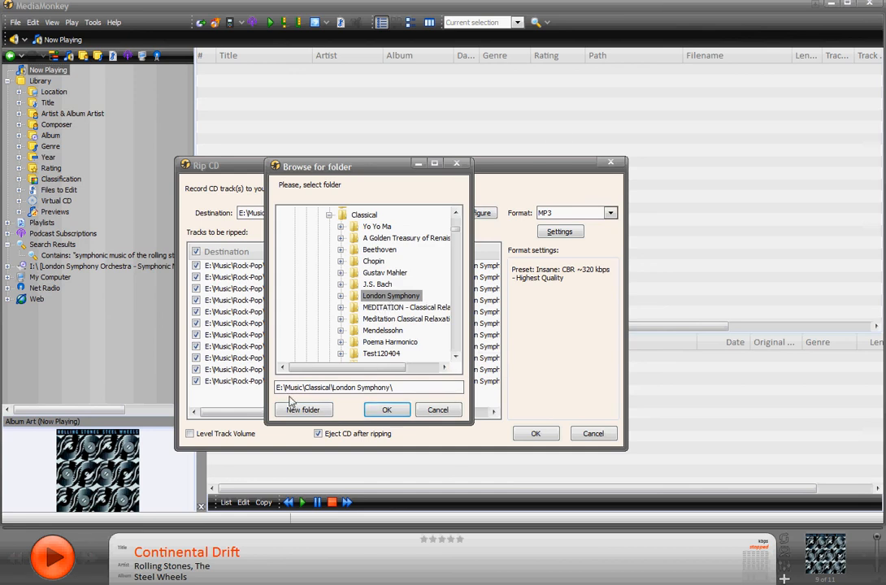
{"action": "left_click", "coordinate": [388, 411]}
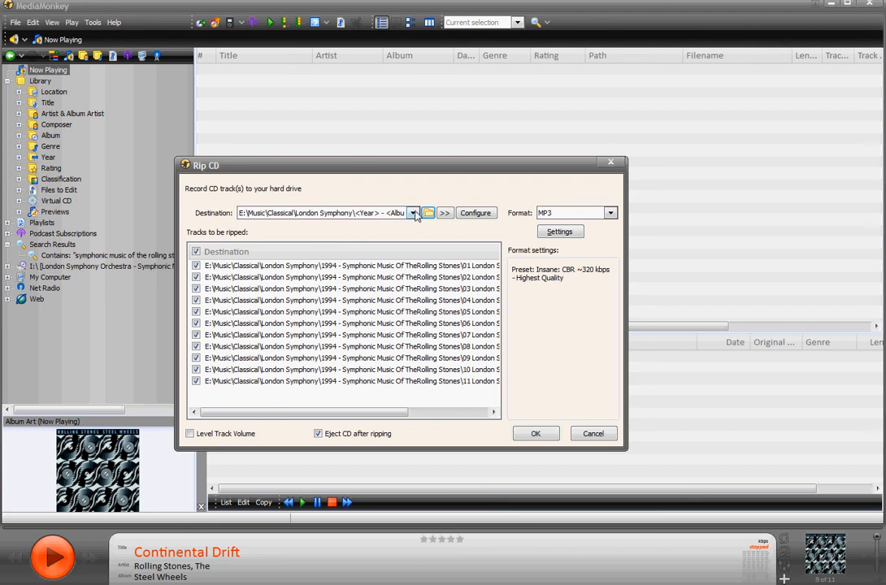
{"action": "left_click", "coordinate": [413, 213]}
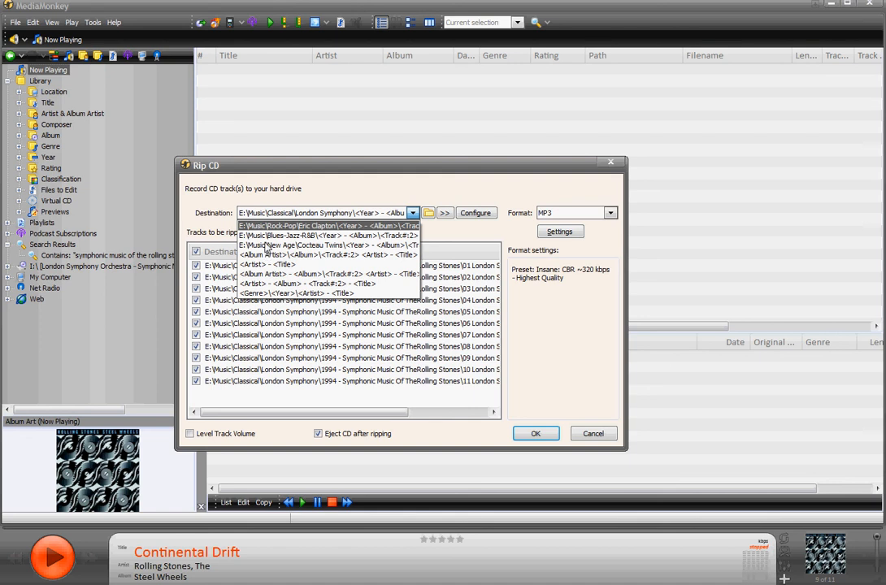
{"action": "key", "text": "Escape"}
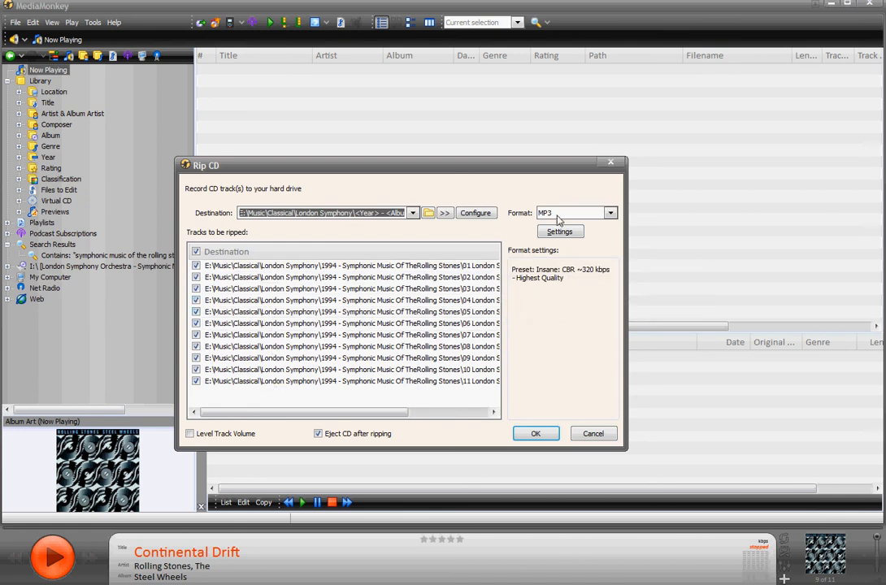
{"action": "left_click", "coordinate": [611, 213]}
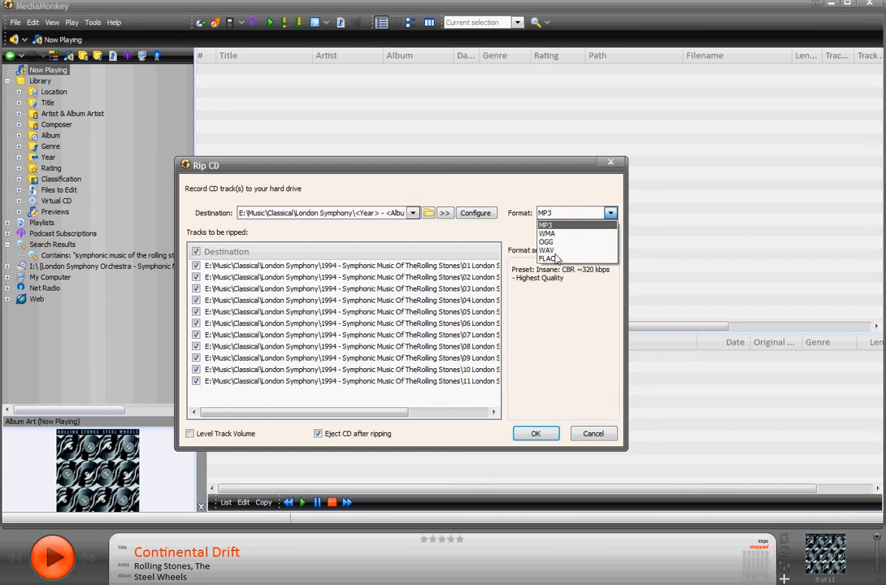
{"action": "left_click", "coordinate": [560, 223]}
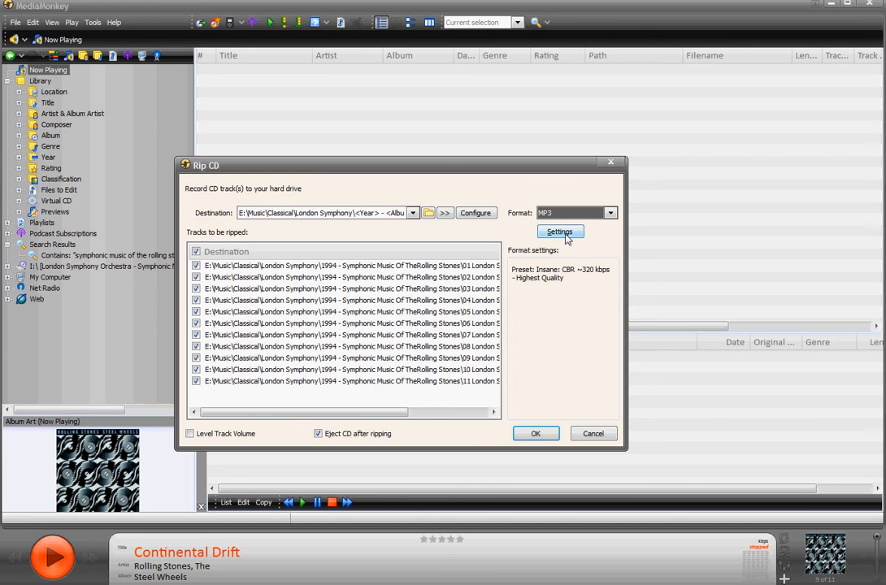
In MP3 settings, try the 128 kbps, CBR 160 kbps and Medium VBR ~160 kbps presets.
{"action": "left_click", "coordinate": [564, 233]}
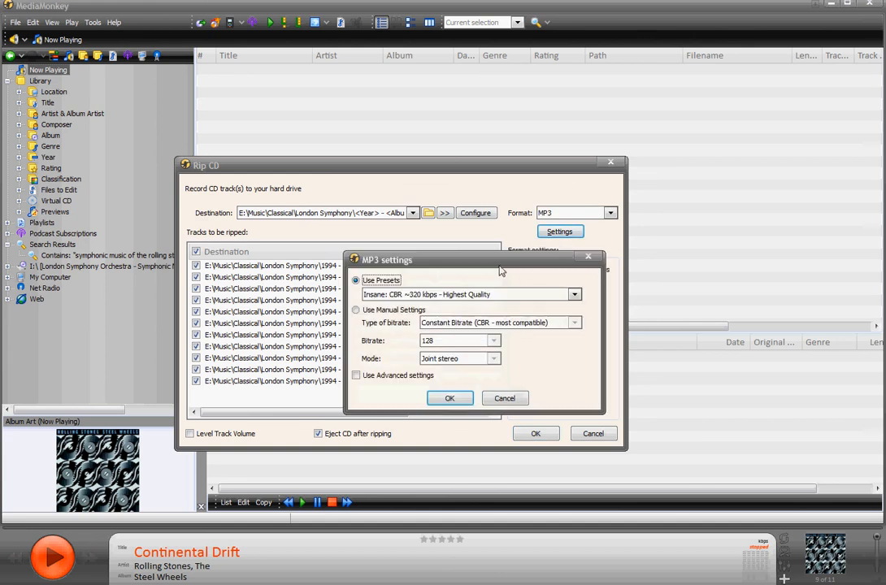
{"action": "left_click_drag", "start_coordinate": [491, 265], "coordinate": [448, 243]}
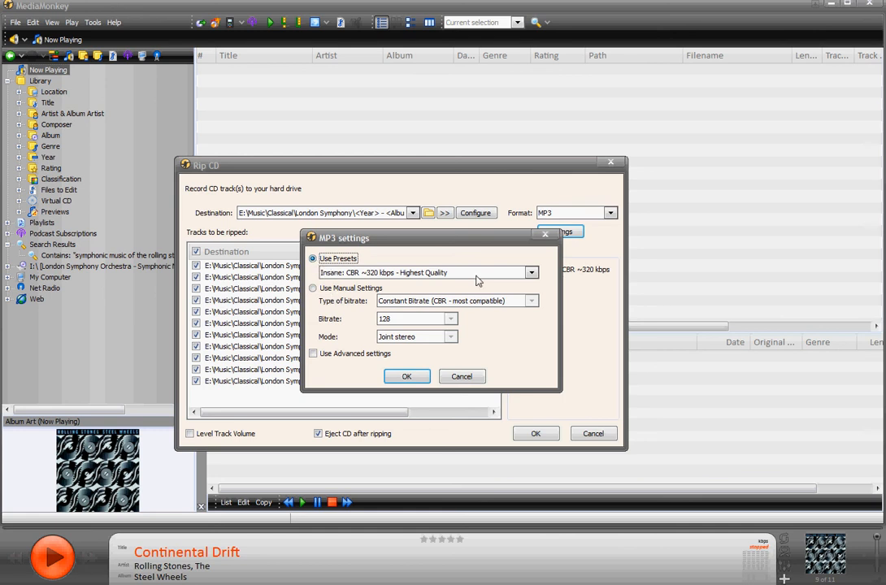
{"action": "left_click", "coordinate": [532, 275]}
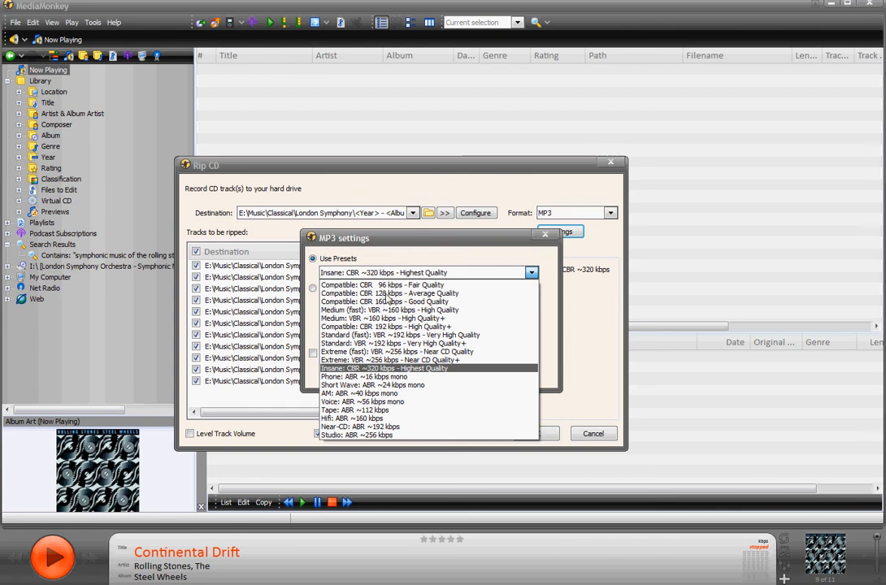
{"action": "left_click", "coordinate": [389, 294]}
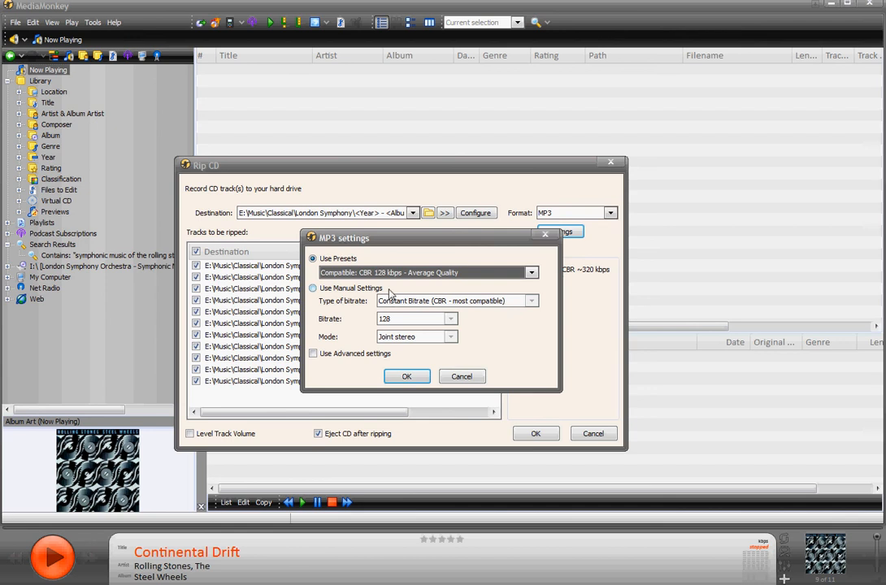
{"action": "left_click", "coordinate": [530, 274]}
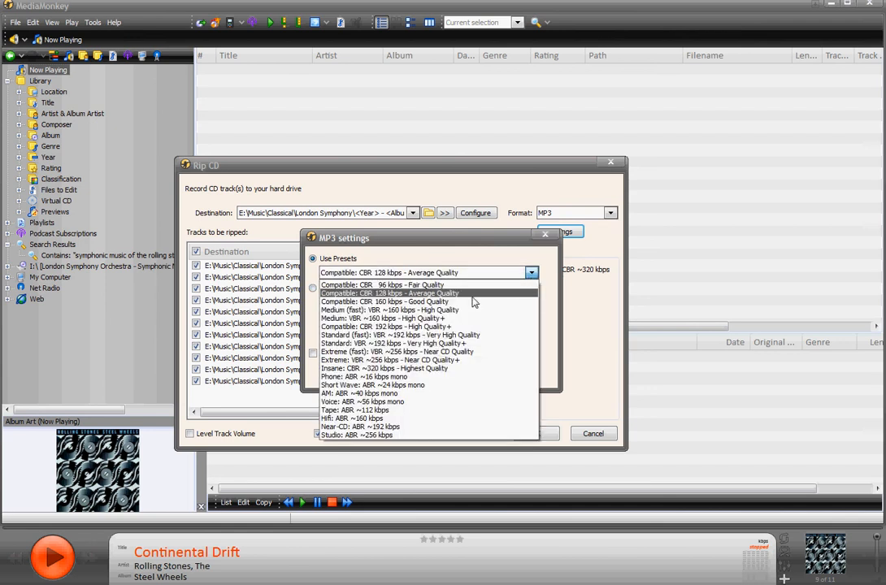
{"action": "left_click", "coordinate": [394, 302]}
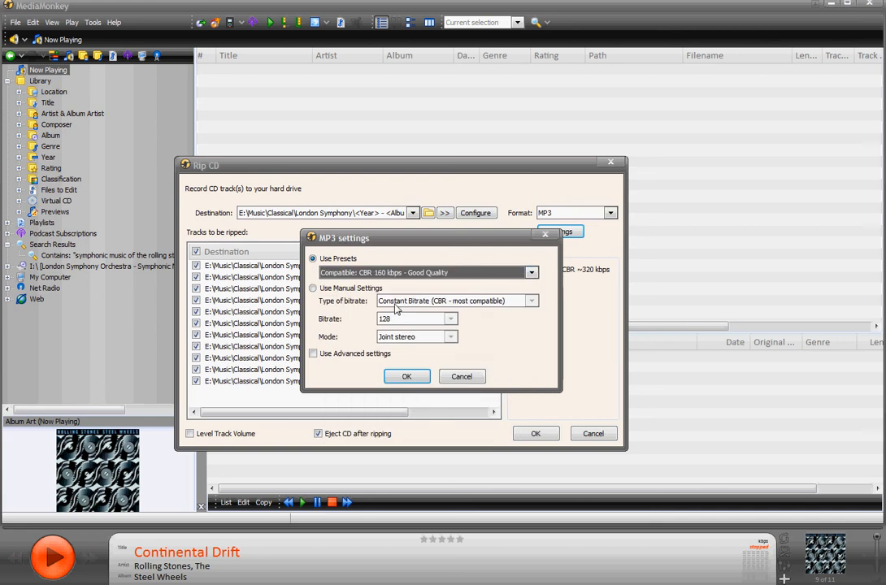
{"action": "left_click", "coordinate": [531, 273]}
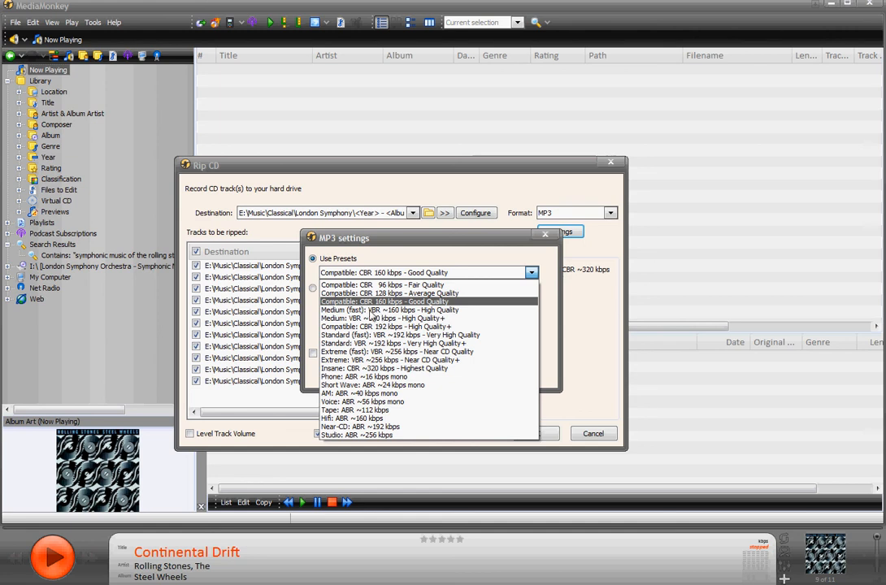
{"action": "left_click", "coordinate": [379, 310]}
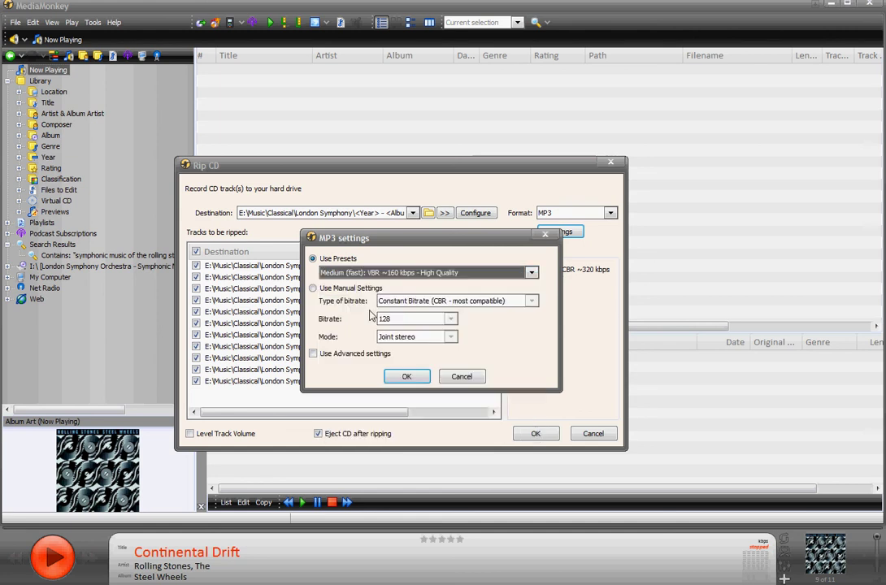
{"action": "left_click", "coordinate": [533, 274]}
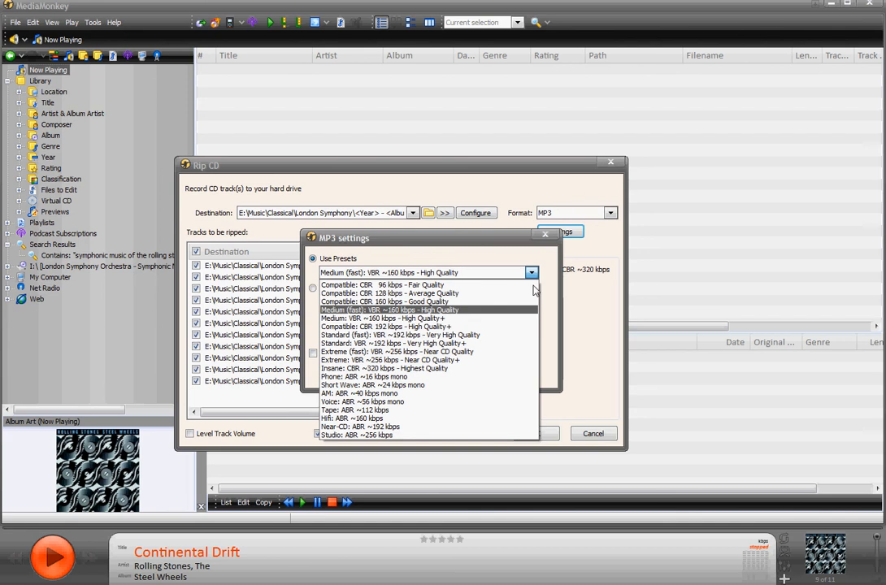
{"action": "left_click", "coordinate": [397, 319]}
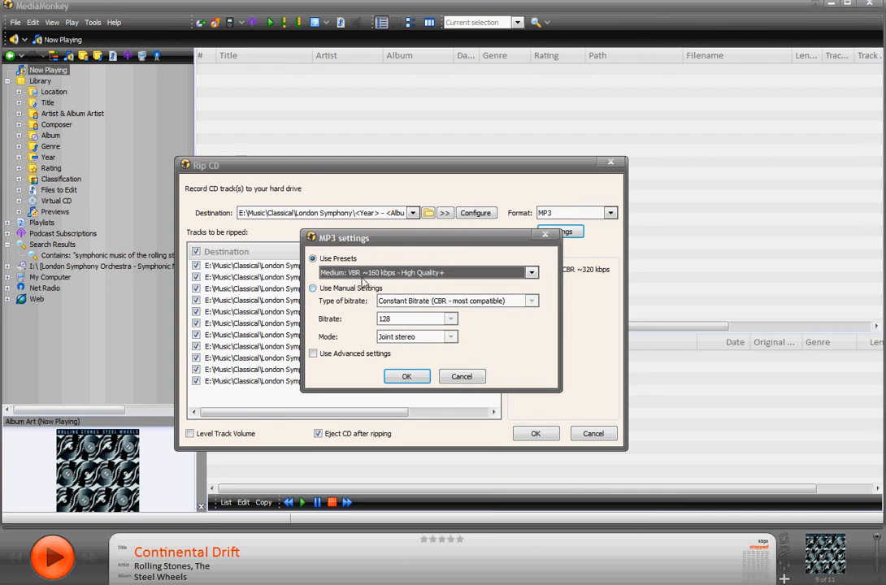
Compare Extreme VBR ~256 kbps and settle on Insane: CBR ~320 kbps - Highest Quality.
{"action": "left_click", "coordinate": [531, 274]}
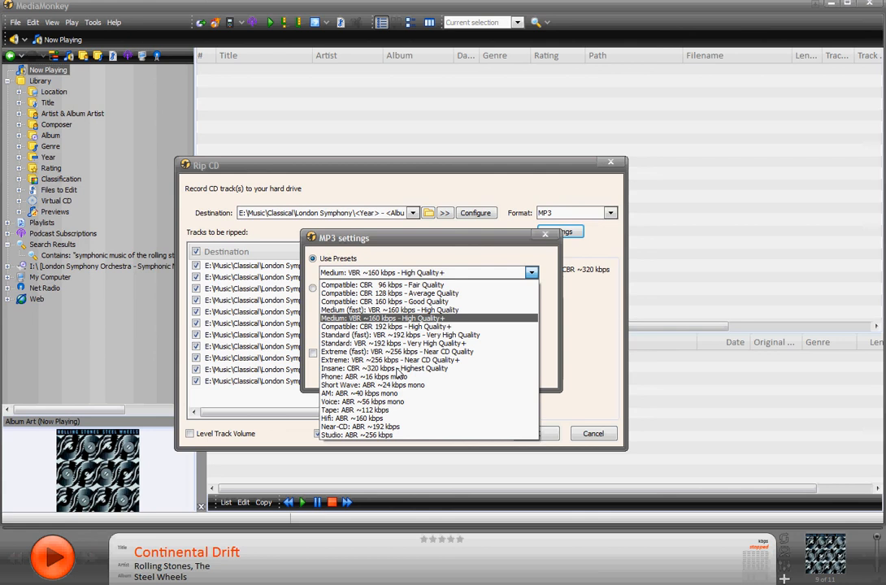
{"action": "left_click", "coordinate": [397, 369]}
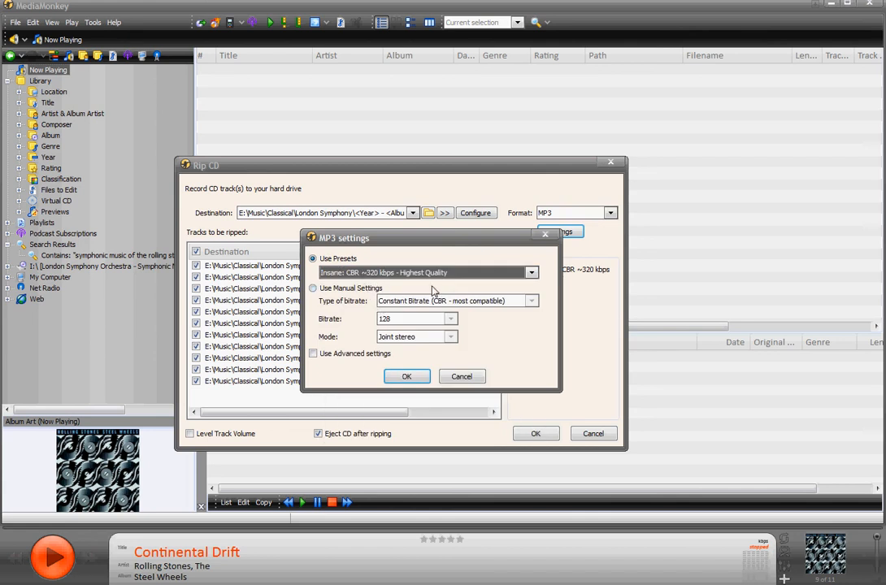
{"action": "left_click", "coordinate": [530, 274]}
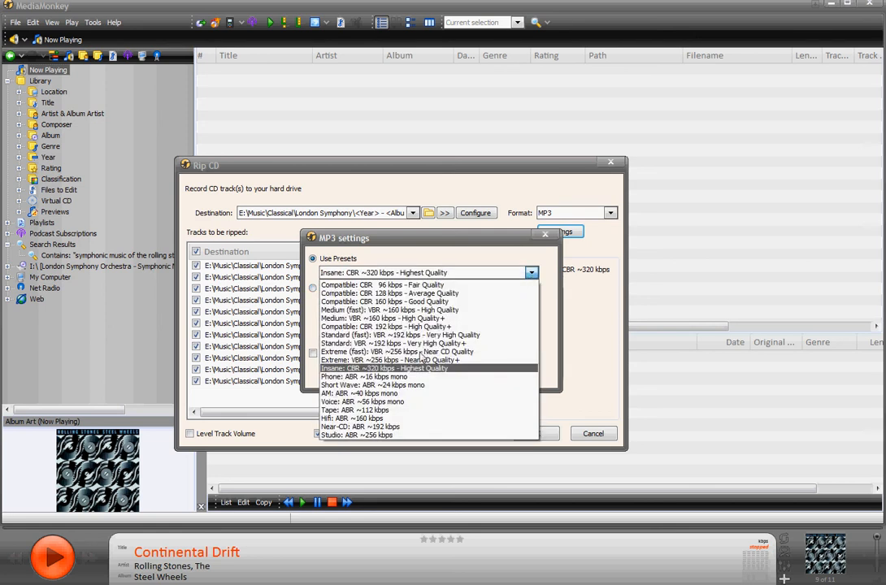
{"action": "left_click", "coordinate": [362, 360]}
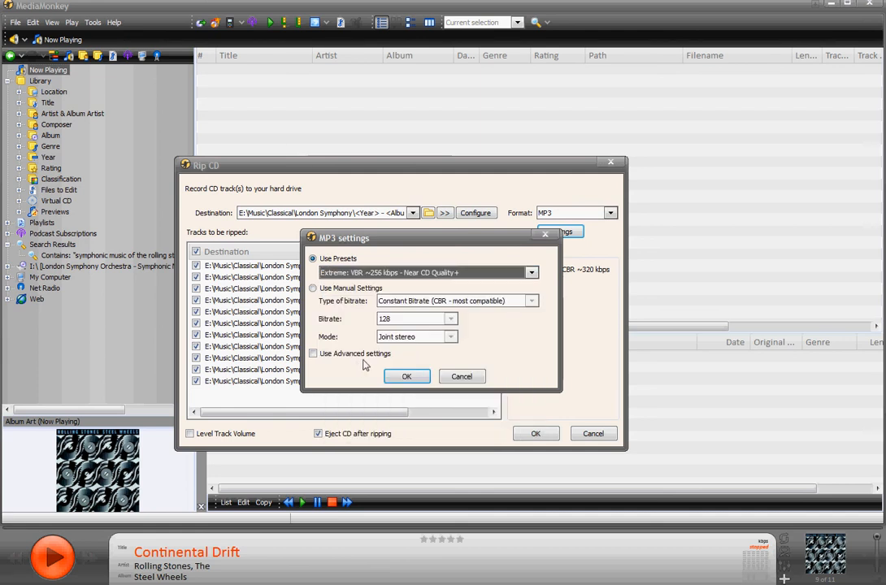
{"action": "left_click", "coordinate": [531, 274]}
{"action": "left_click", "coordinate": [389, 369]}
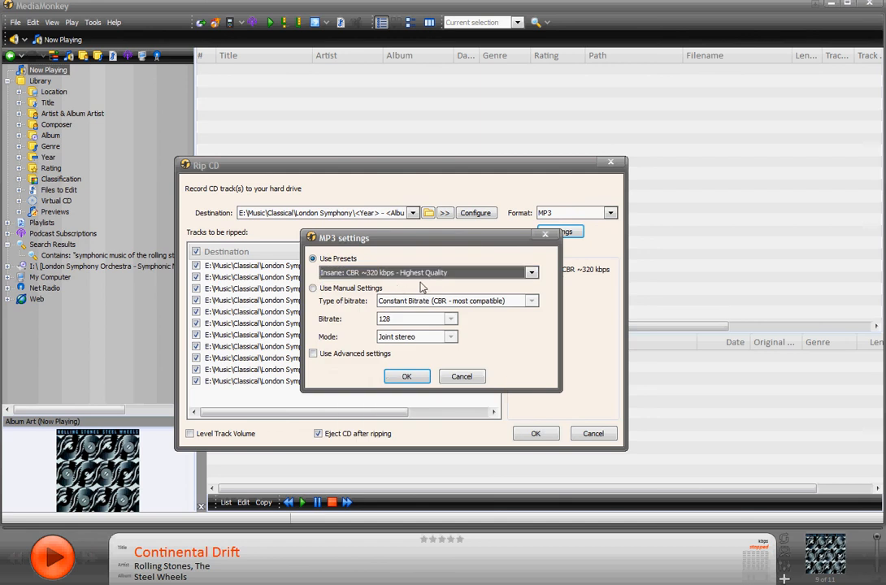
Confirm the MP3 settings so the rip format reads Insane CBR ~320 kbps.
{"action": "left_click", "coordinate": [407, 376]}
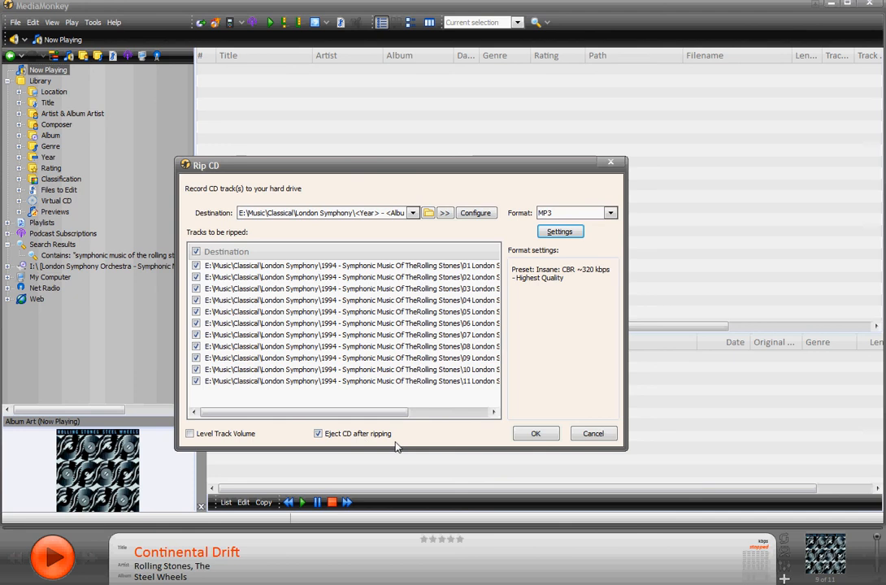
Confirm the Rip CD dialog to start converting the 11 tracks.
{"action": "left_click", "coordinate": [534, 433]}
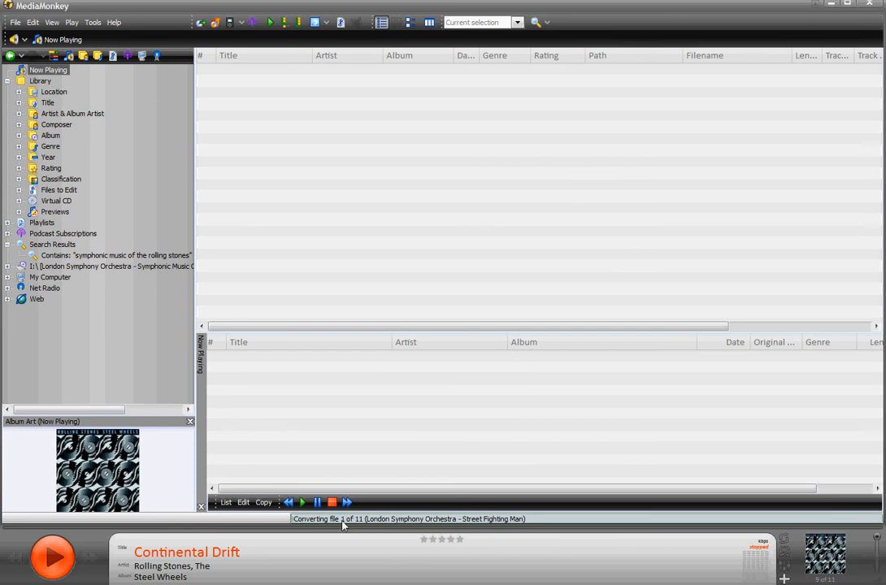
Expand Artist & Album Artist, jump to L and view London Symphony Orchestra's ripped track.
{"action": "left_click", "coordinate": [19, 113]}
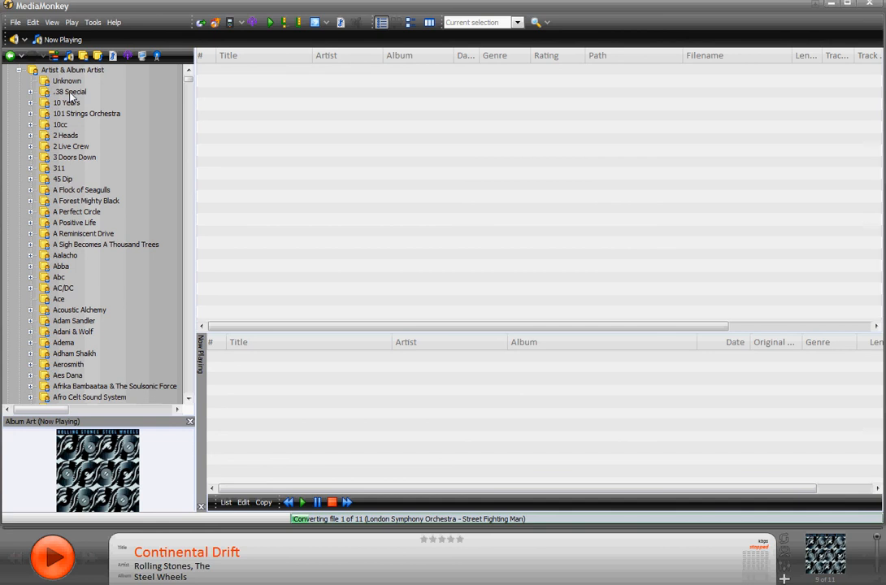
{"action": "left_click", "coordinate": [62, 155]}
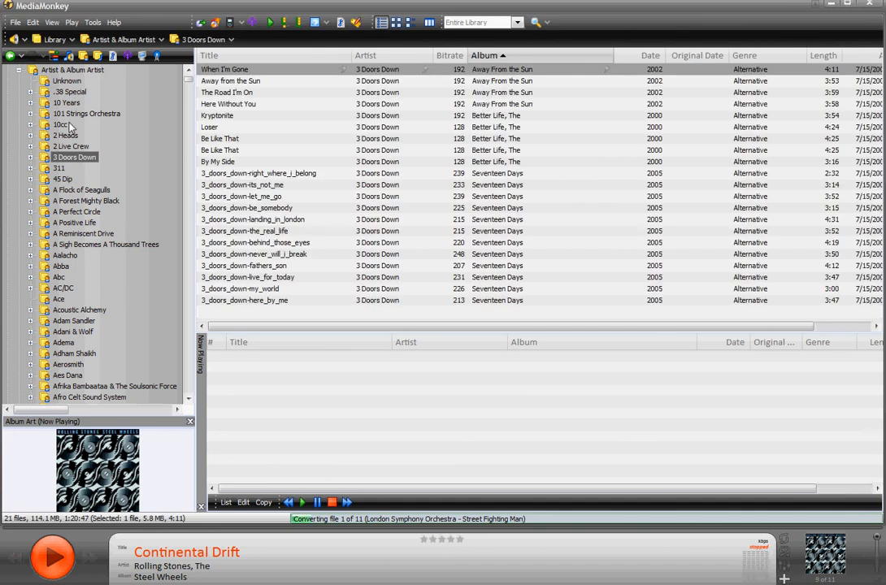
{"action": "key", "text": "l"}
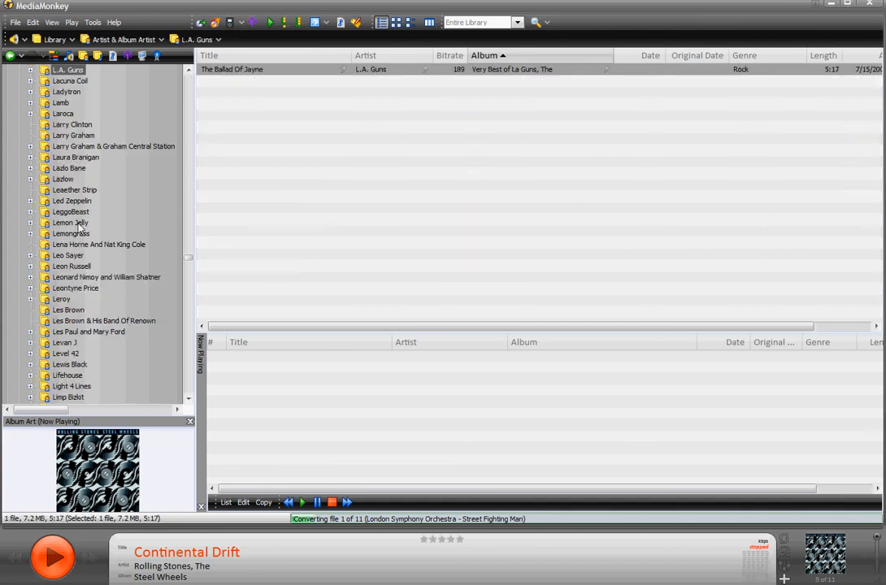
{"action": "scroll", "coordinate": [110, 199], "scroll_direction": "down", "scroll_amount": 1}
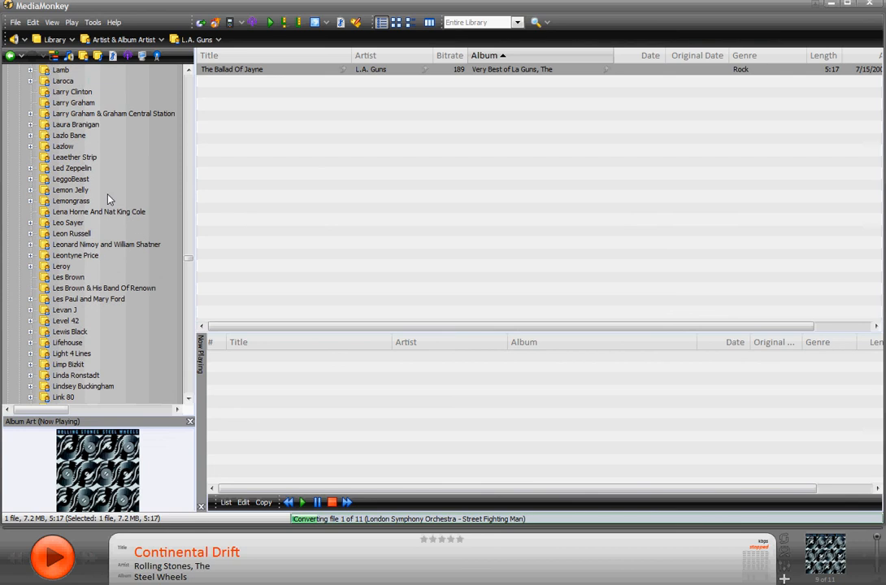
{"action": "scroll", "coordinate": [110, 200], "scroll_direction": "down", "scroll_amount": 3}
{"action": "scroll", "coordinate": [110, 200], "scroll_direction": "down", "scroll_amount": 1}
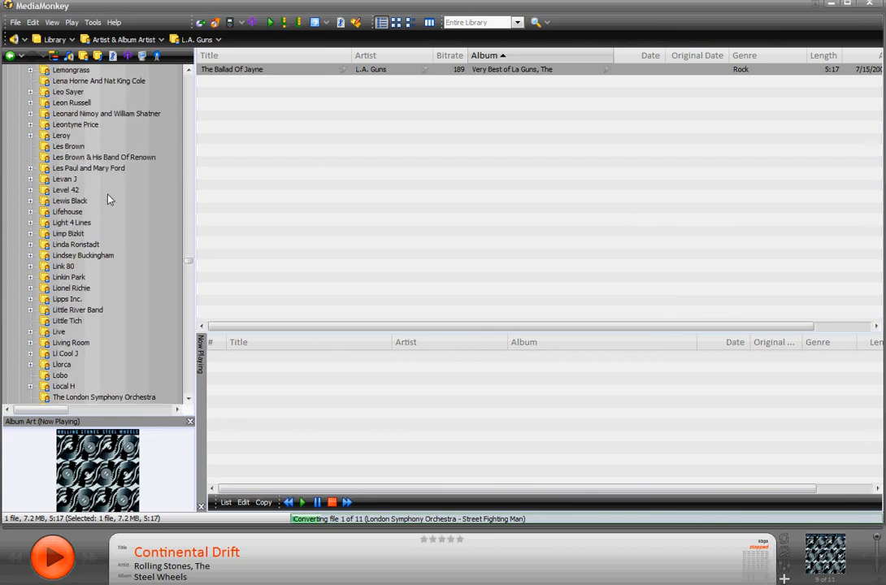
{"action": "scroll", "coordinate": [110, 199], "scroll_direction": "down", "scroll_amount": 2}
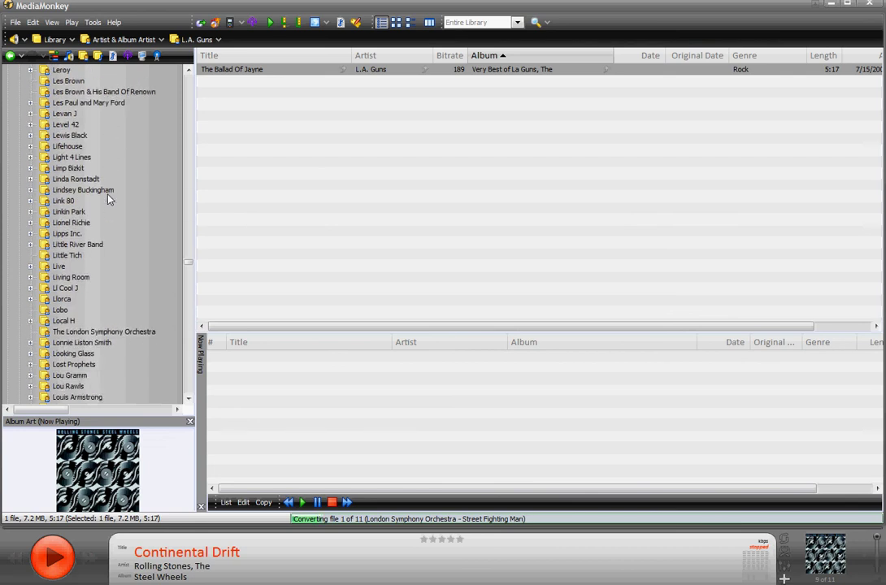
{"action": "left_click", "coordinate": [83, 334]}
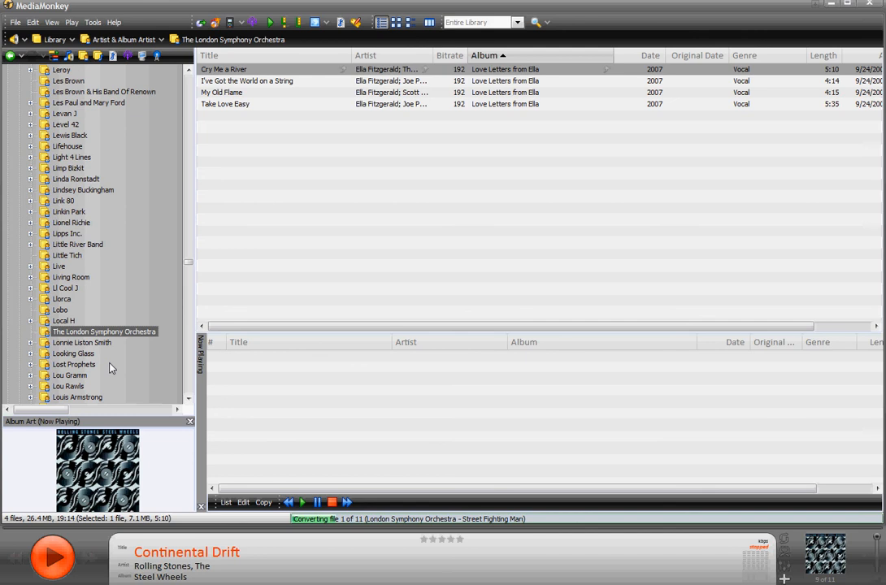
{"action": "scroll", "coordinate": [128, 363], "scroll_direction": "down", "scroll_amount": 1}
{"action": "scroll", "coordinate": [128, 363], "scroll_direction": "down", "scroll_amount": 1}
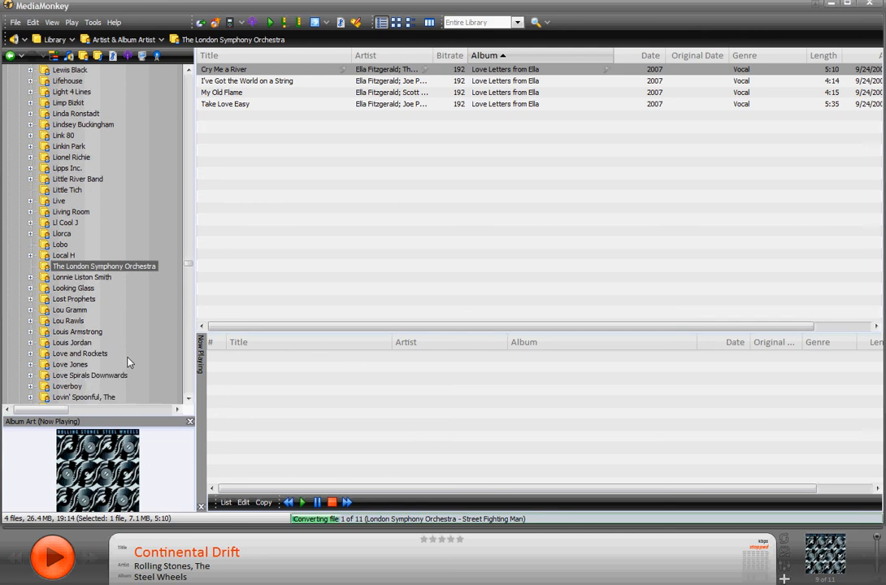
{"action": "scroll", "coordinate": [127, 363], "scroll_direction": "down", "scroll_amount": 1}
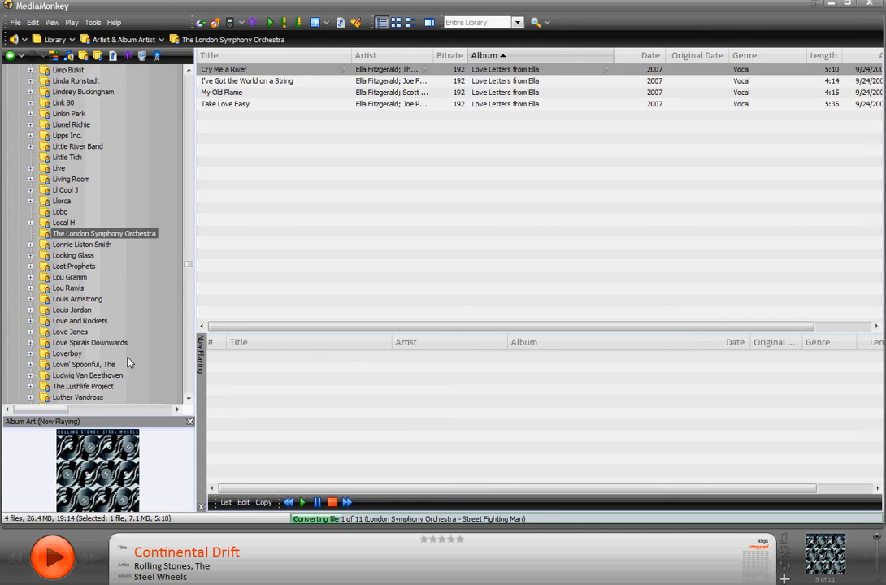
{"action": "scroll", "coordinate": [127, 362], "scroll_direction": "up", "scroll_amount": 1}
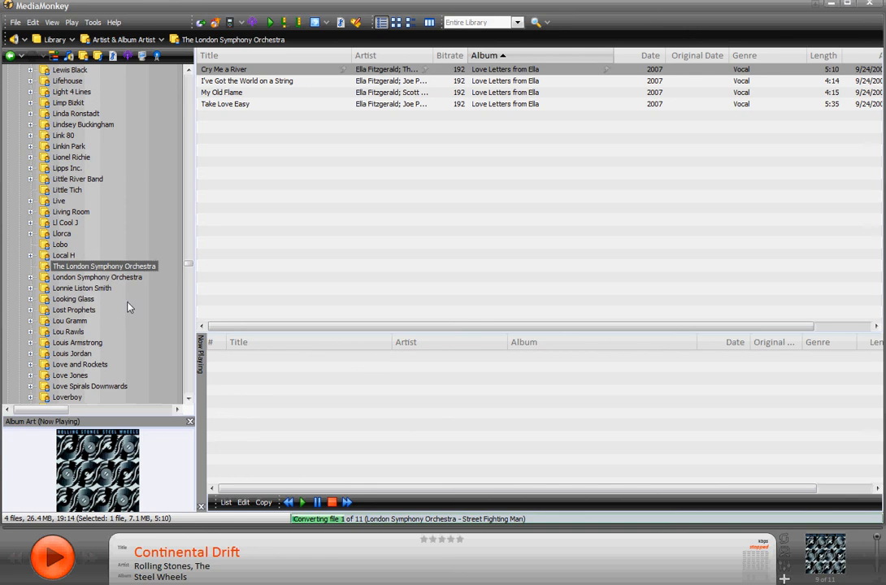
{"action": "left_click", "coordinate": [92, 281]}
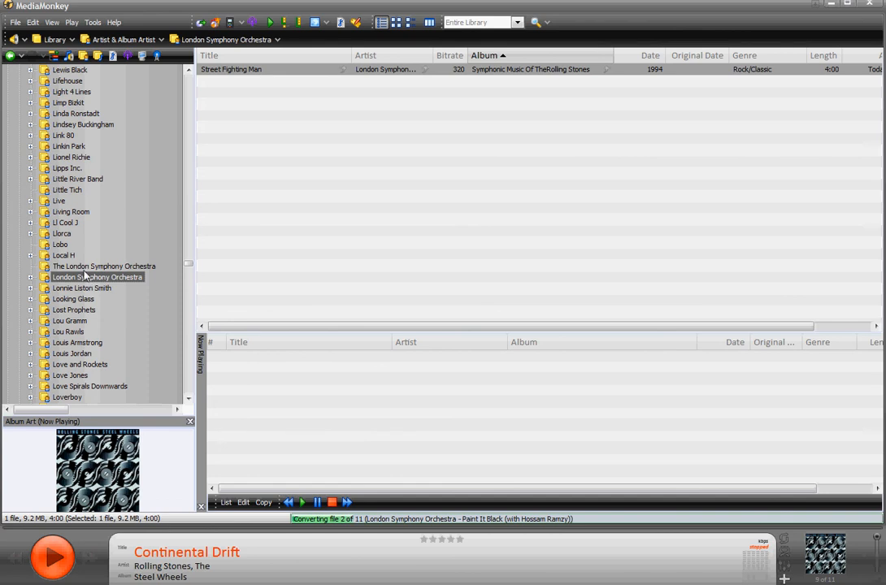
Compare The London Symphony Orchestra's four tracks with London Symphony Orchestra's 11 ripped tracks.
{"action": "left_click", "coordinate": [87, 266]}
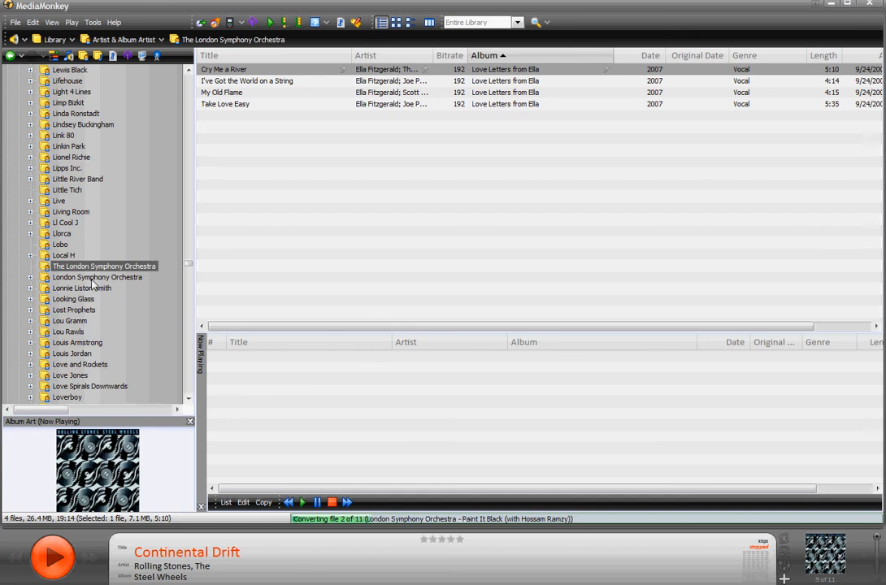
{"action": "left_click", "coordinate": [94, 285]}
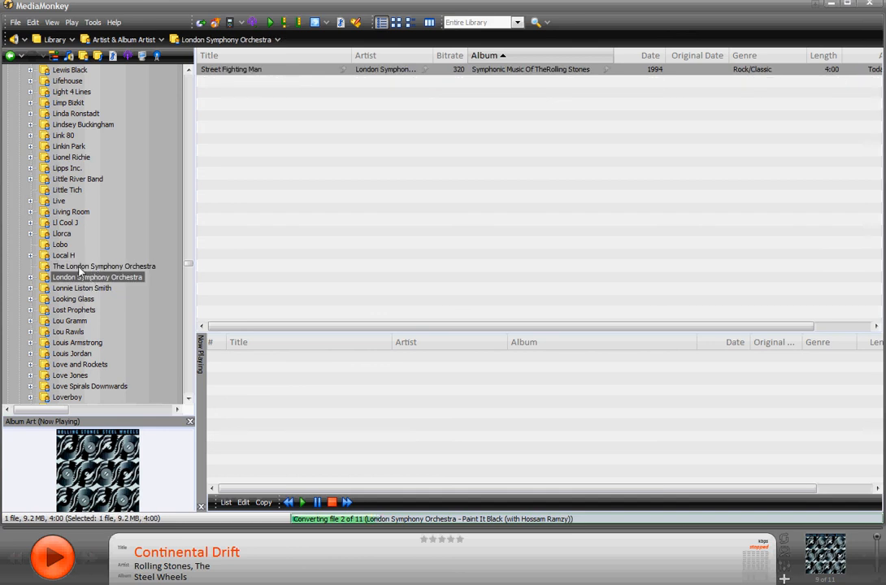
{"action": "left_click", "coordinate": [80, 268]}
{"action": "left_click", "coordinate": [81, 278]}
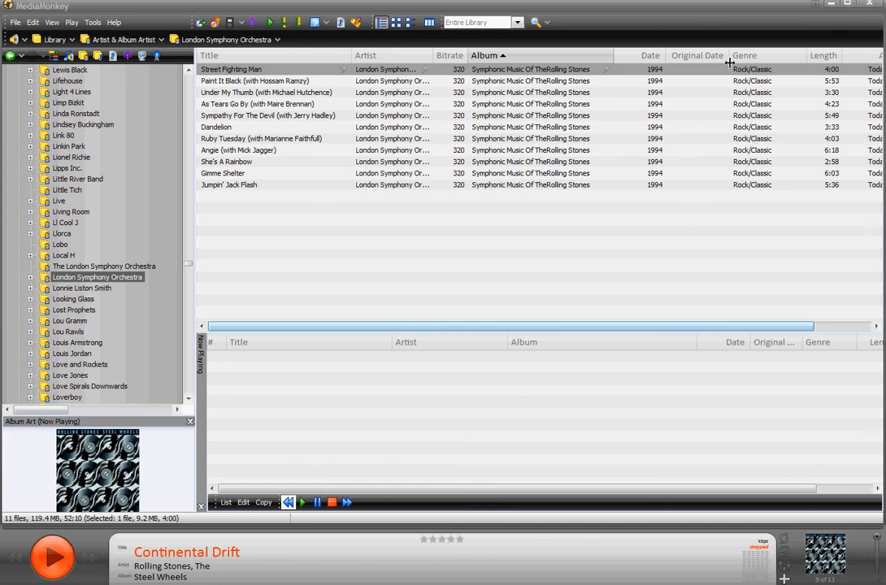
Narrow the Original Date column and flip between the two orchestra artists, ending on London Symphony Orchestra.
{"action": "left_click_drag", "start_coordinate": [730, 55], "coordinate": [700, 55]}
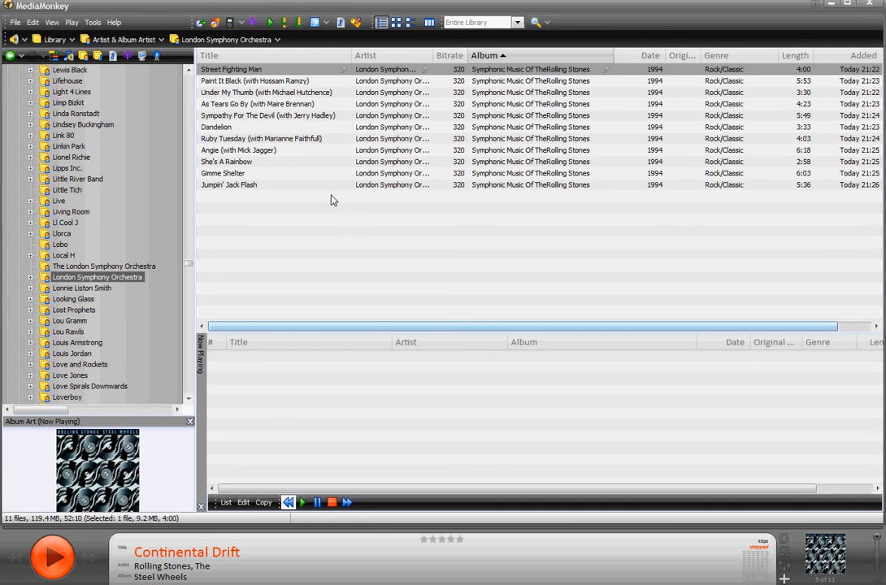
{"action": "left_click", "coordinate": [114, 267]}
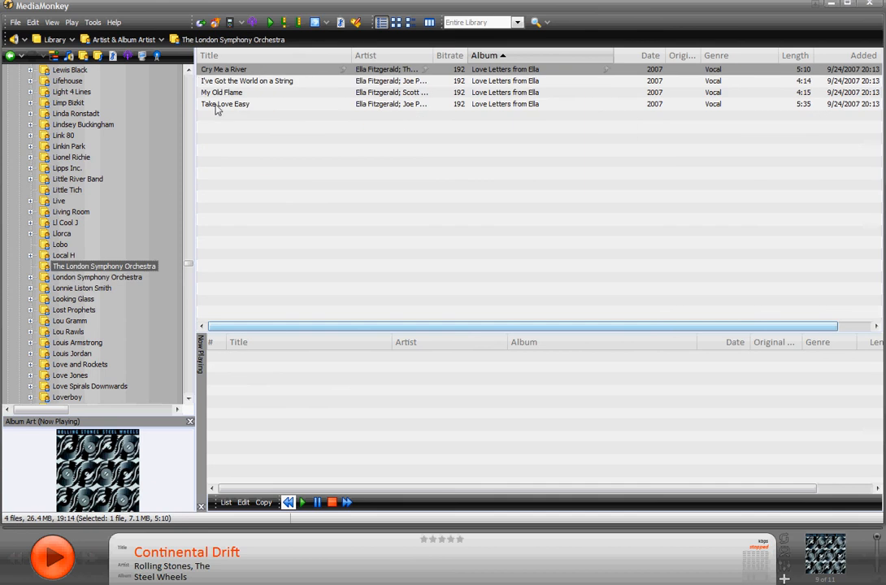
{"action": "left_click", "coordinate": [91, 280]}
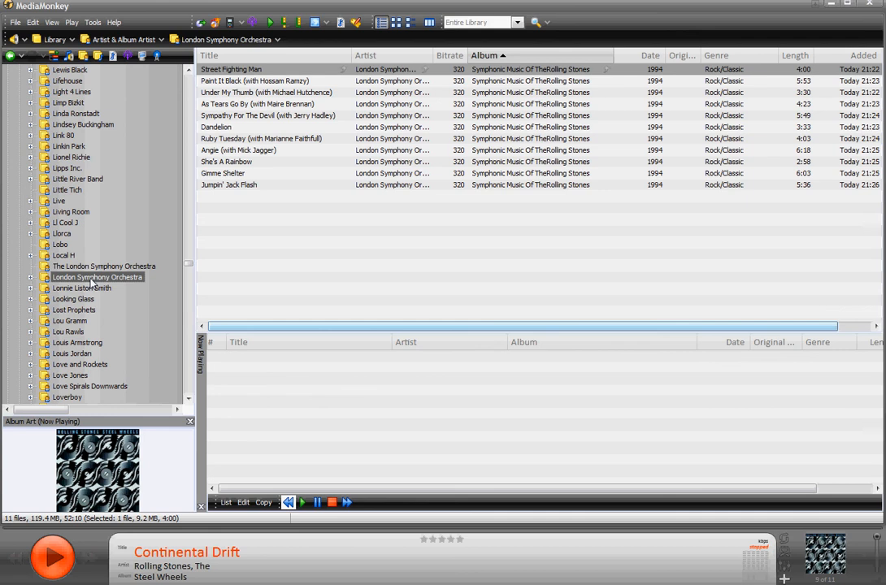
{"action": "left_click", "coordinate": [98, 266]}
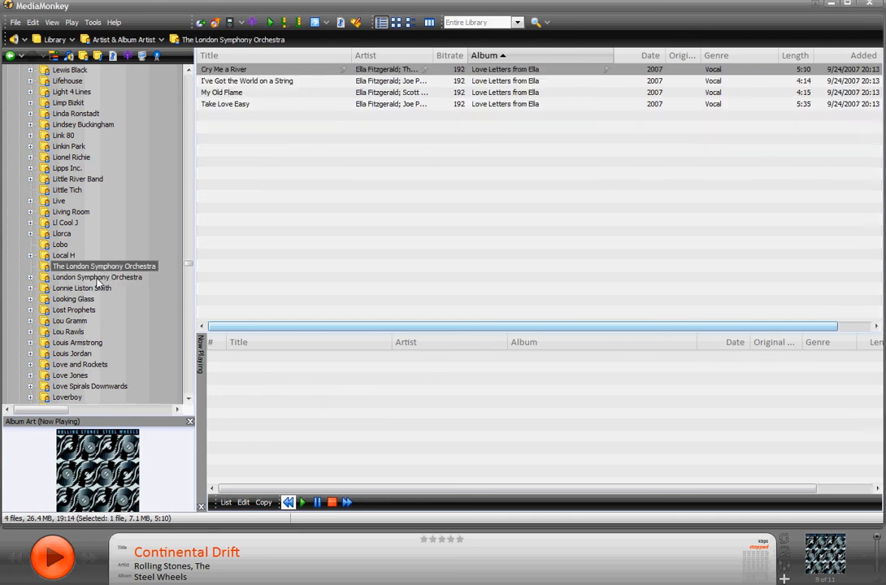
{"action": "left_click", "coordinate": [96, 278]}
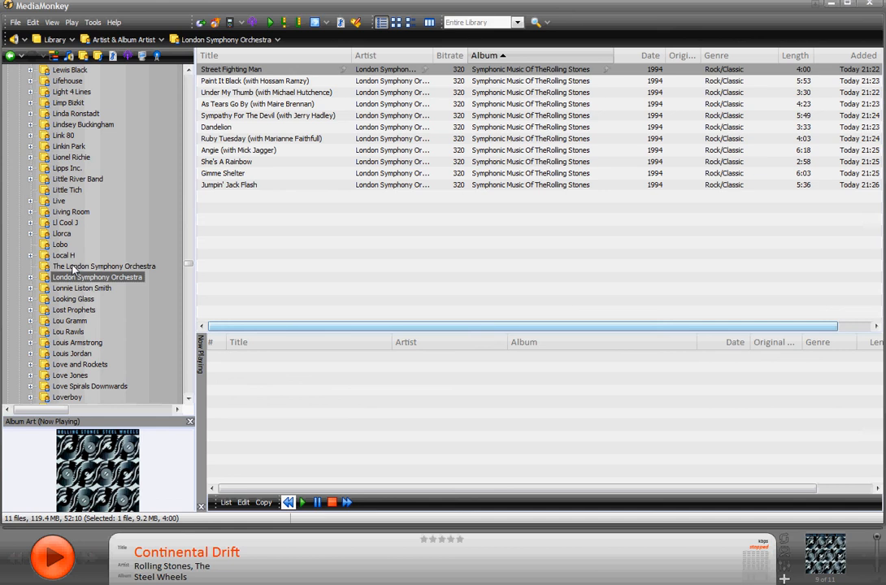
{"action": "left_click", "coordinate": [73, 267]}
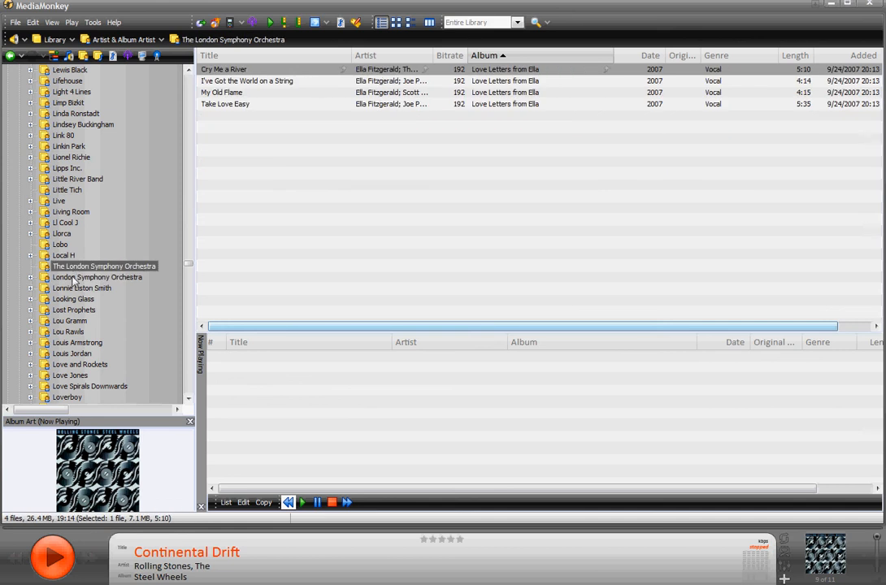
{"action": "left_click", "coordinate": [73, 278]}
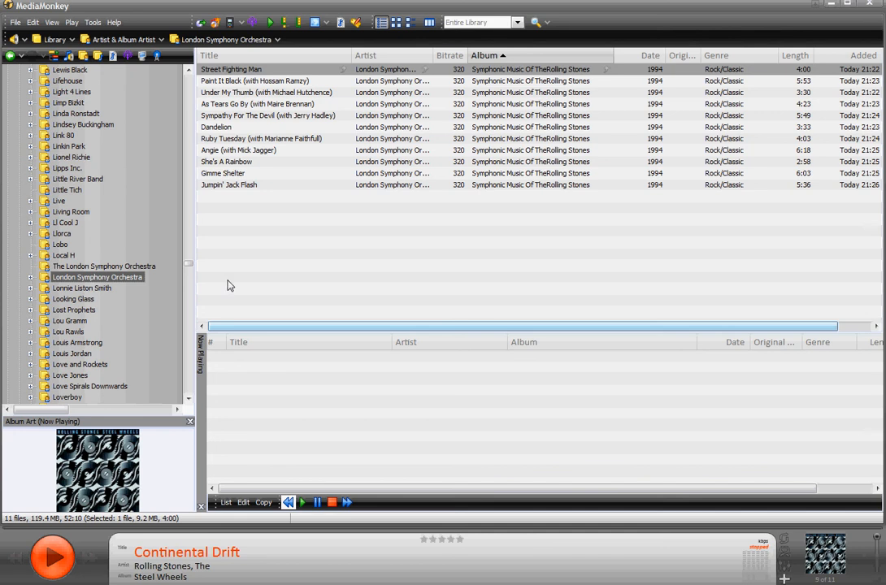
Select all 11 symphonic tracks and open their shared Properties editor.
{"action": "left_click", "coordinate": [233, 72]}
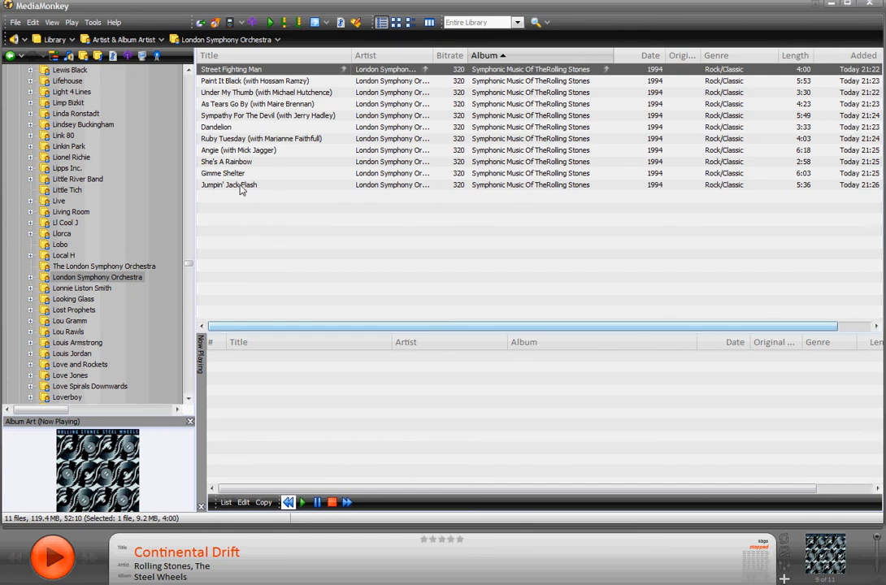
{"action": "left_click", "coordinate": [225, 186], "text": "shift"}
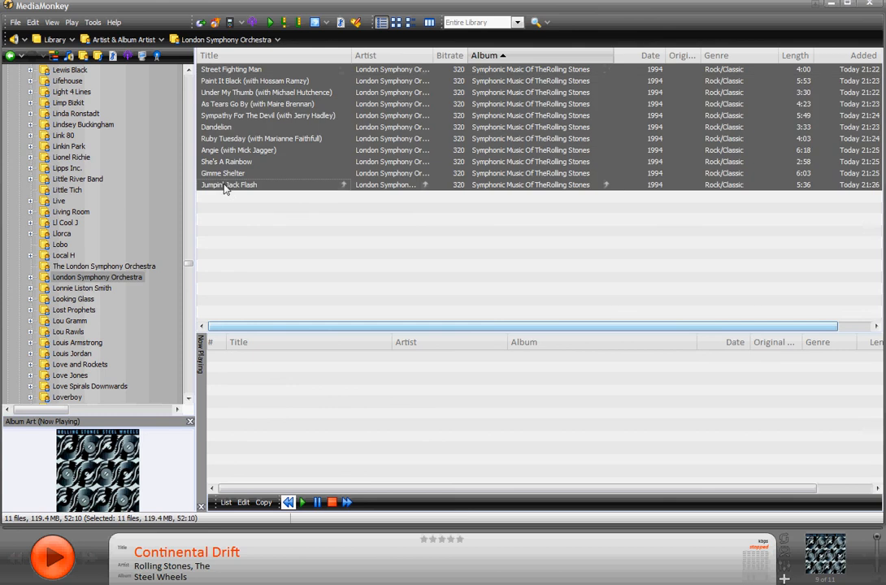
{"action": "right_click", "coordinate": [310, 140]}
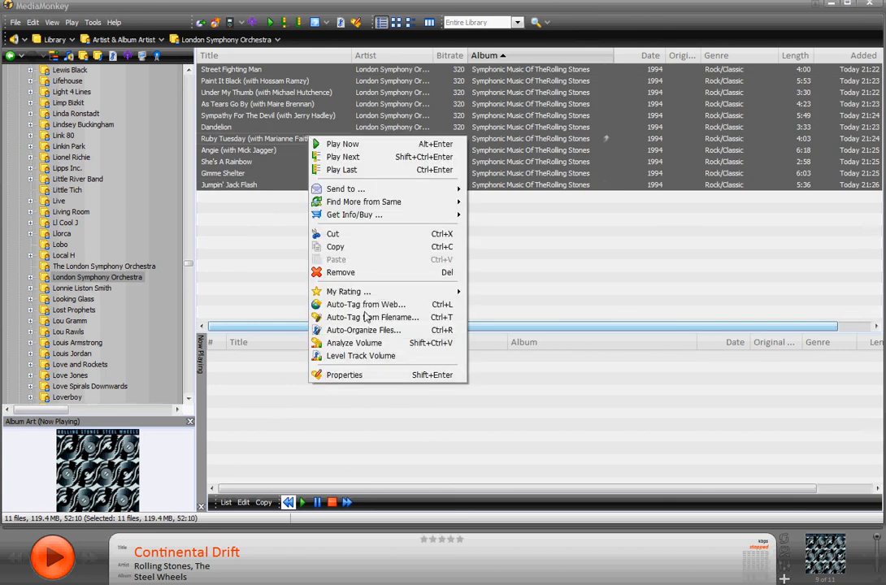
{"action": "left_click", "coordinate": [371, 377]}
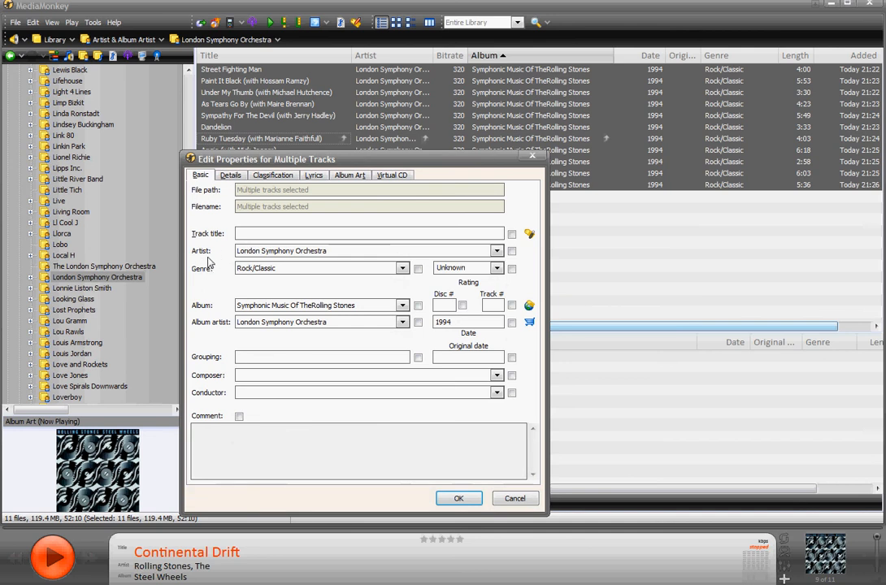
Choose 'The London Symphony Orchestra' from the existing artist names so Artist and Album artist both update.
{"action": "left_click", "coordinate": [497, 251]}
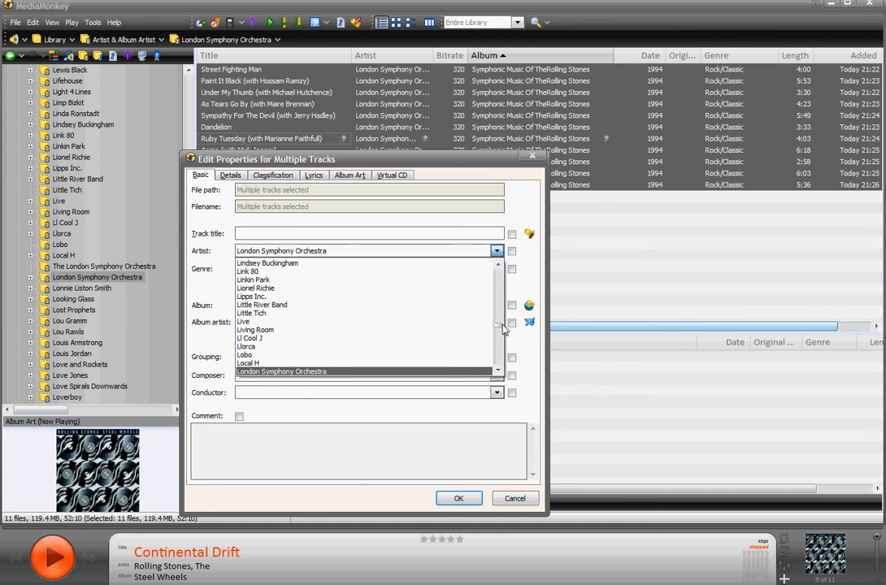
{"action": "left_click_drag", "start_coordinate": [499, 327], "coordinate": [500, 358]}
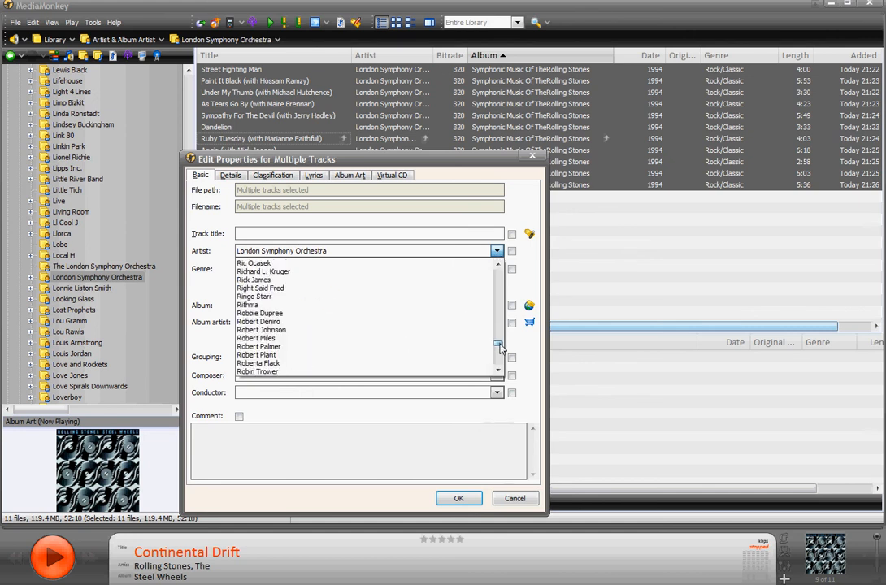
{"action": "left_click_drag", "start_coordinate": [499, 359], "coordinate": [499, 358]}
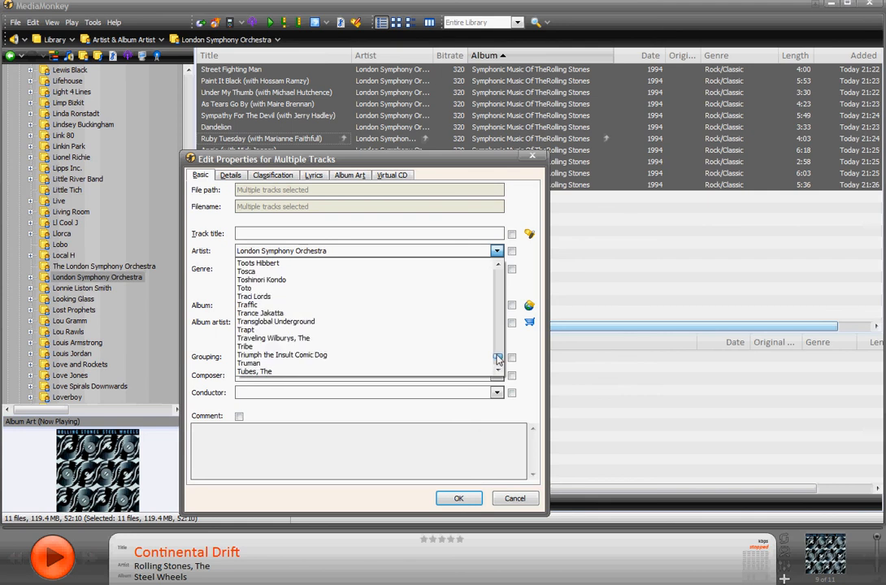
{"action": "scroll", "coordinate": [431, 329], "scroll_direction": "up", "scroll_amount": 2}
{"action": "scroll", "coordinate": [431, 329], "scroll_direction": "up", "scroll_amount": 2}
{"action": "scroll", "coordinate": [431, 329], "scroll_direction": "up", "scroll_amount": 2}
{"action": "scroll", "coordinate": [431, 329], "scroll_direction": "up", "scroll_amount": 1}
{"action": "scroll", "coordinate": [431, 329], "scroll_direction": "up", "scroll_amount": 1}
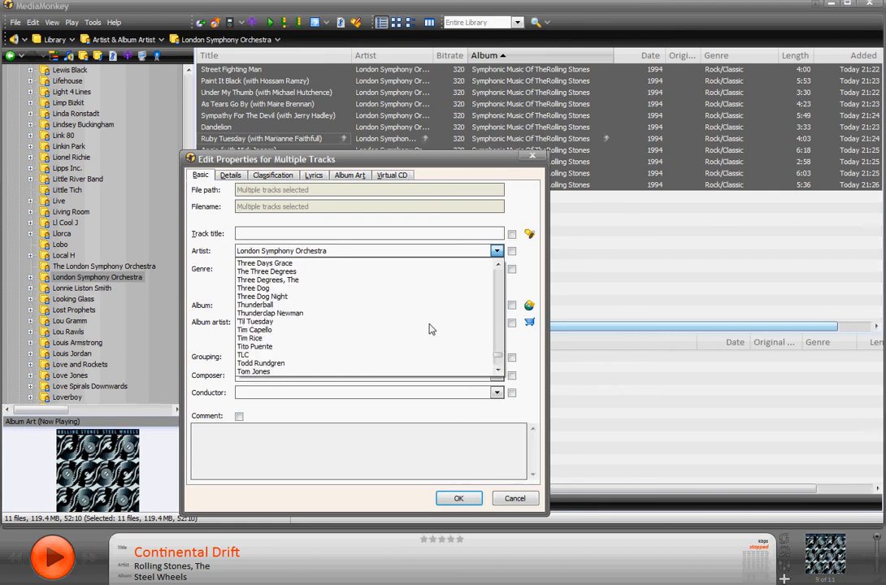
{"action": "scroll", "coordinate": [430, 329], "scroll_direction": "up", "scroll_amount": 1}
{"action": "scroll", "coordinate": [431, 329], "scroll_direction": "up", "scroll_amount": 1}
{"action": "scroll", "coordinate": [431, 329], "scroll_direction": "up", "scroll_amount": 4}
{"action": "scroll", "coordinate": [430, 329], "scroll_direction": "down", "scroll_amount": 2}
{"action": "scroll", "coordinate": [431, 330], "scroll_direction": "down", "scroll_amount": 2}
{"action": "scroll", "coordinate": [431, 329], "scroll_direction": "down", "scroll_amount": 1}
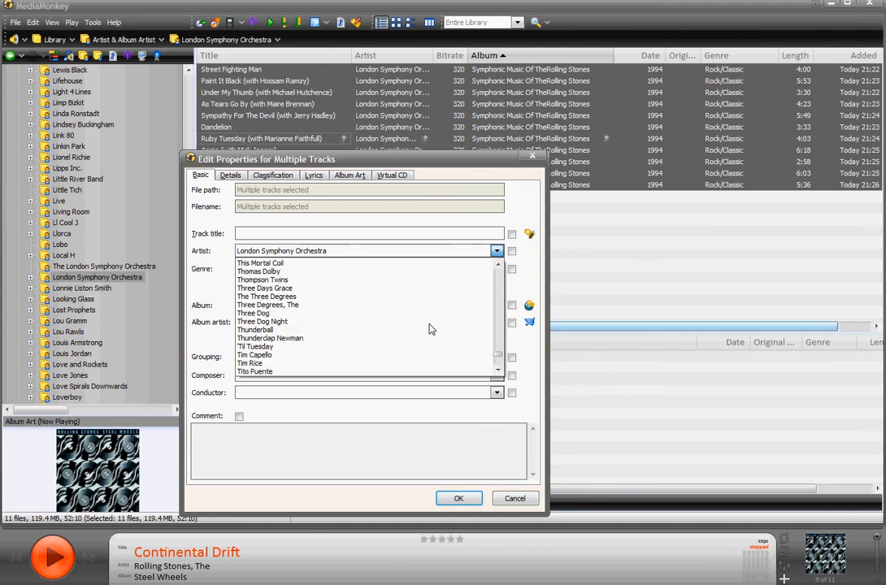
{"action": "scroll", "coordinate": [431, 329], "scroll_direction": "up", "scroll_amount": 2}
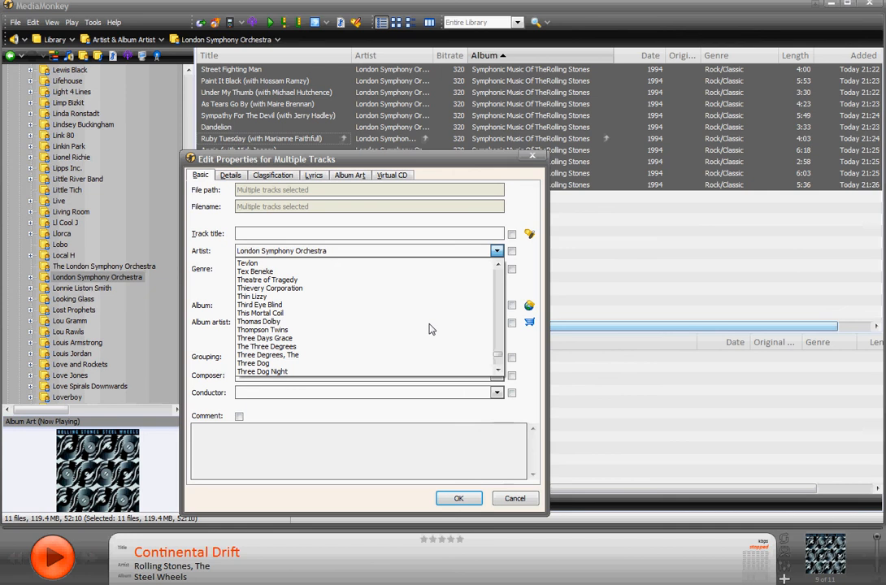
{"action": "scroll", "coordinate": [430, 329], "scroll_direction": "up", "scroll_amount": 2}
{"action": "scroll", "coordinate": [406, 328], "scroll_direction": "up", "scroll_amount": 3}
{"action": "key", "text": "Escape"}
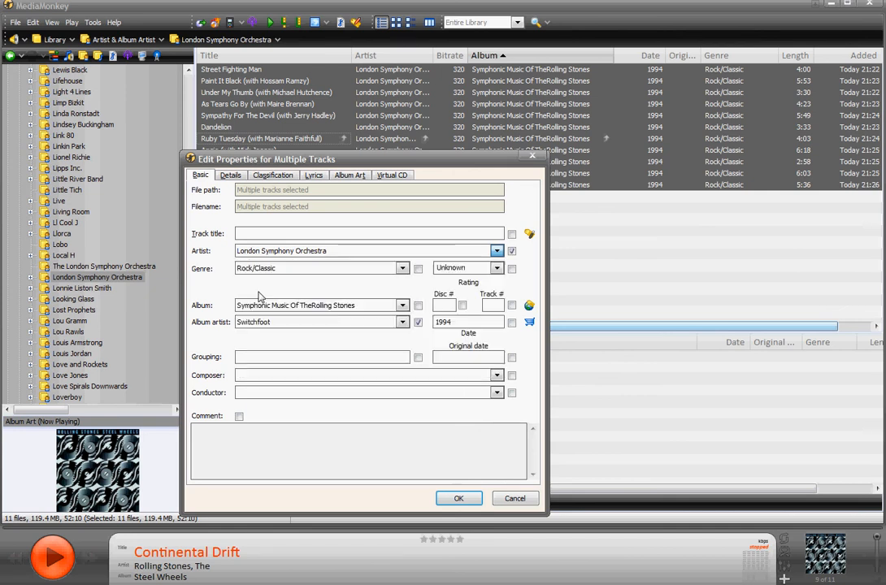
{"action": "type", "text": "L.A. Guns"}
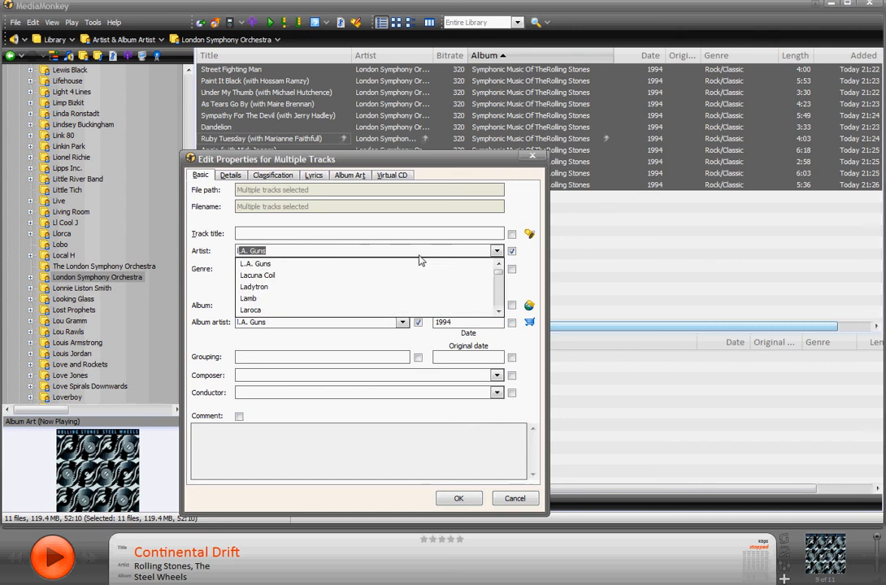
{"action": "left_click_drag", "start_coordinate": [499, 271], "coordinate": [499, 298]}
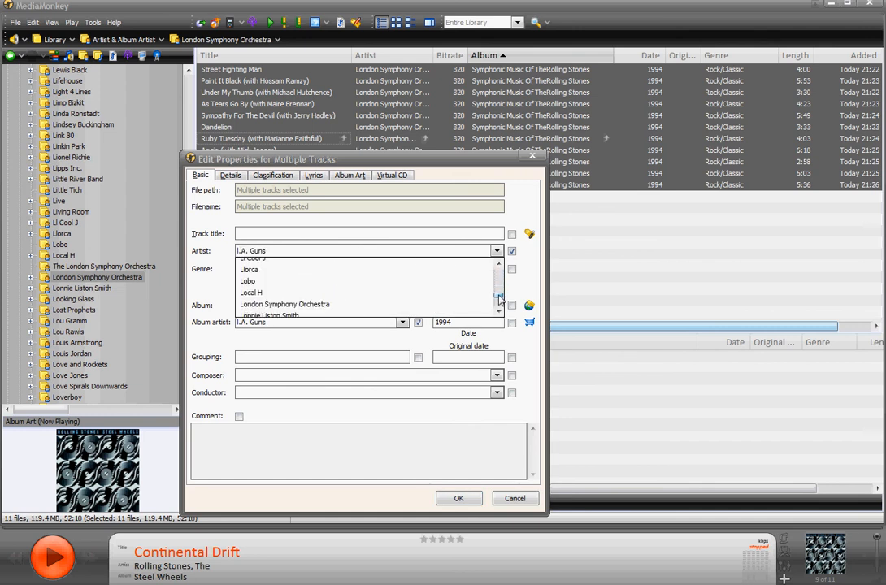
{"action": "scroll", "coordinate": [289, 299], "scroll_direction": "down", "scroll_amount": 2}
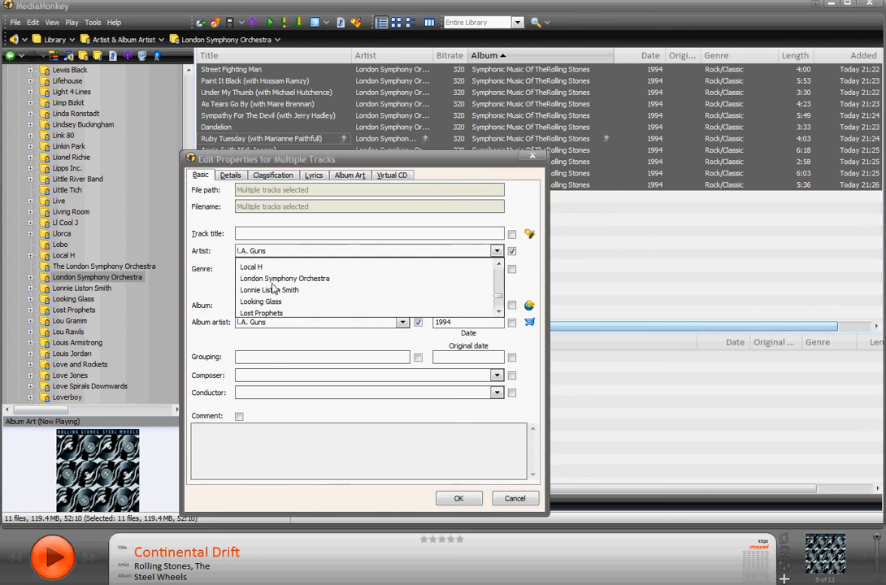
{"action": "left_click", "coordinate": [284, 278]}
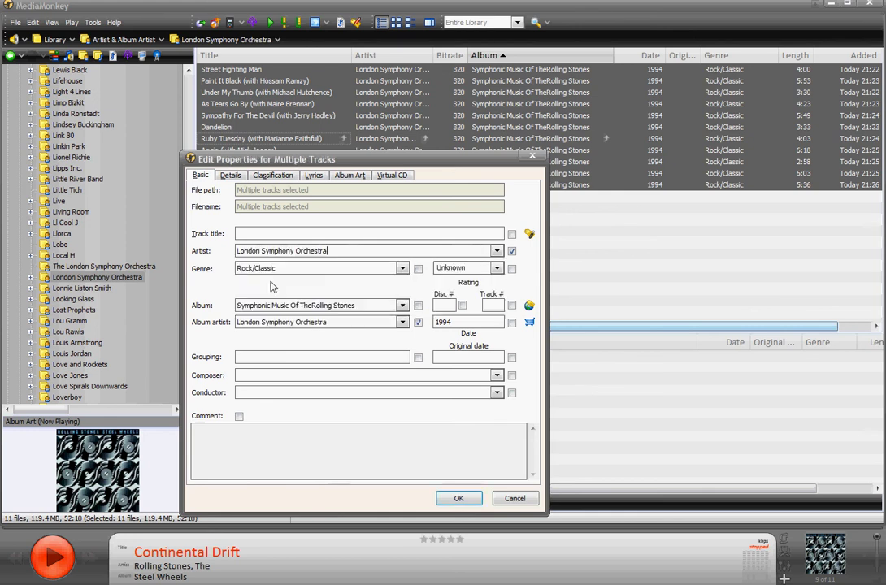
{"action": "left_click", "coordinate": [496, 250]}
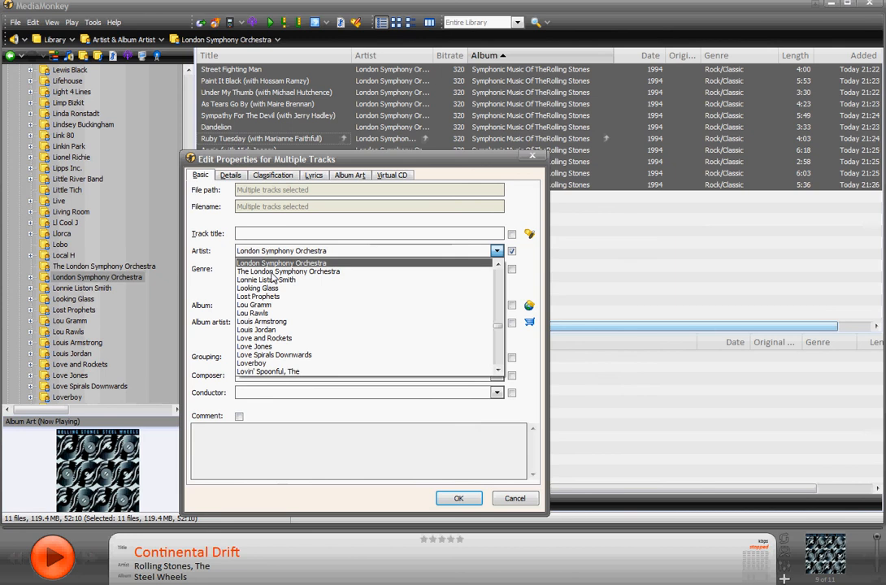
{"action": "left_click", "coordinate": [268, 271]}
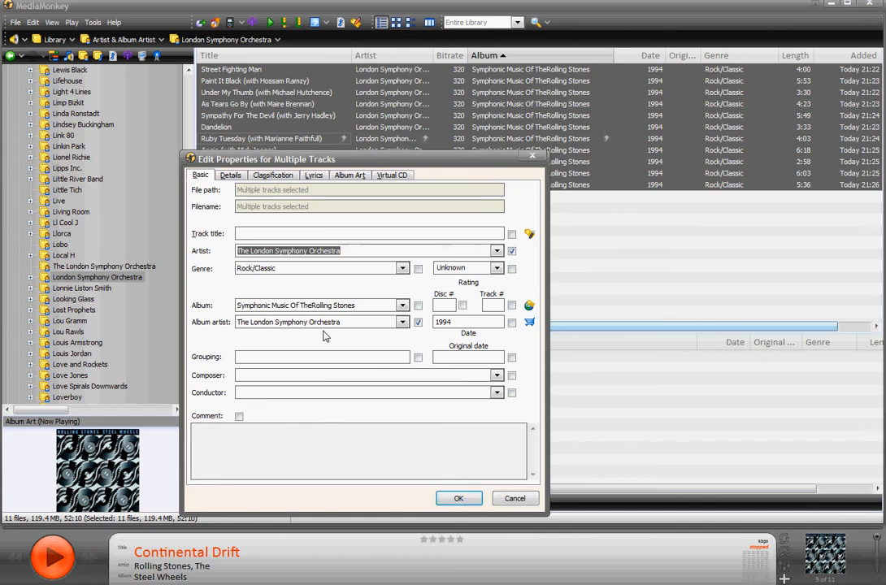
Save the tags to all 11 tracks and view the merged artist's 15 tracks in the tree.
{"action": "left_click", "coordinate": [457, 498]}
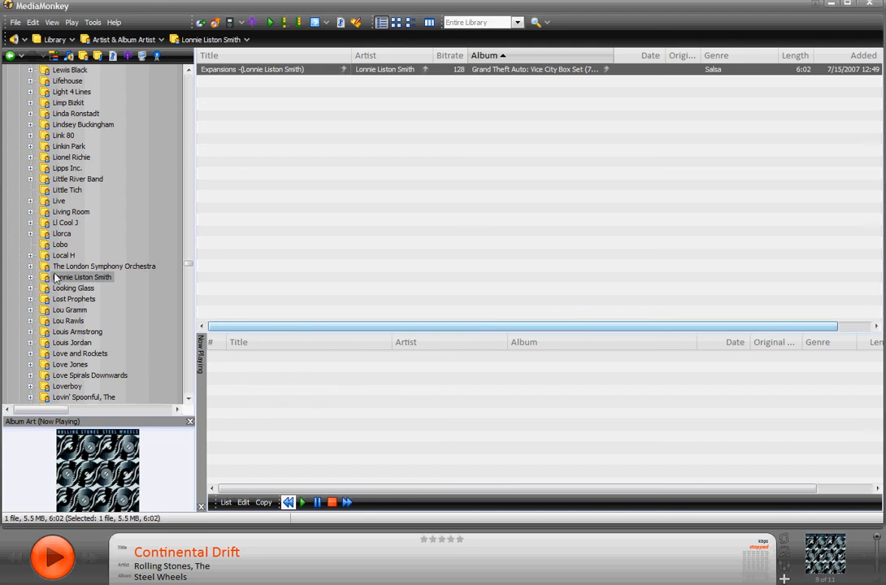
{"action": "left_click", "coordinate": [94, 267]}
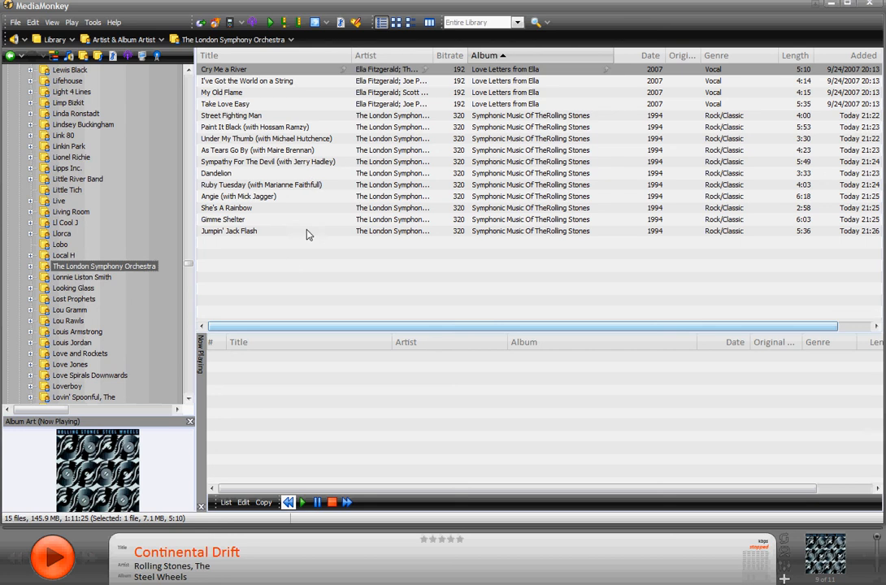